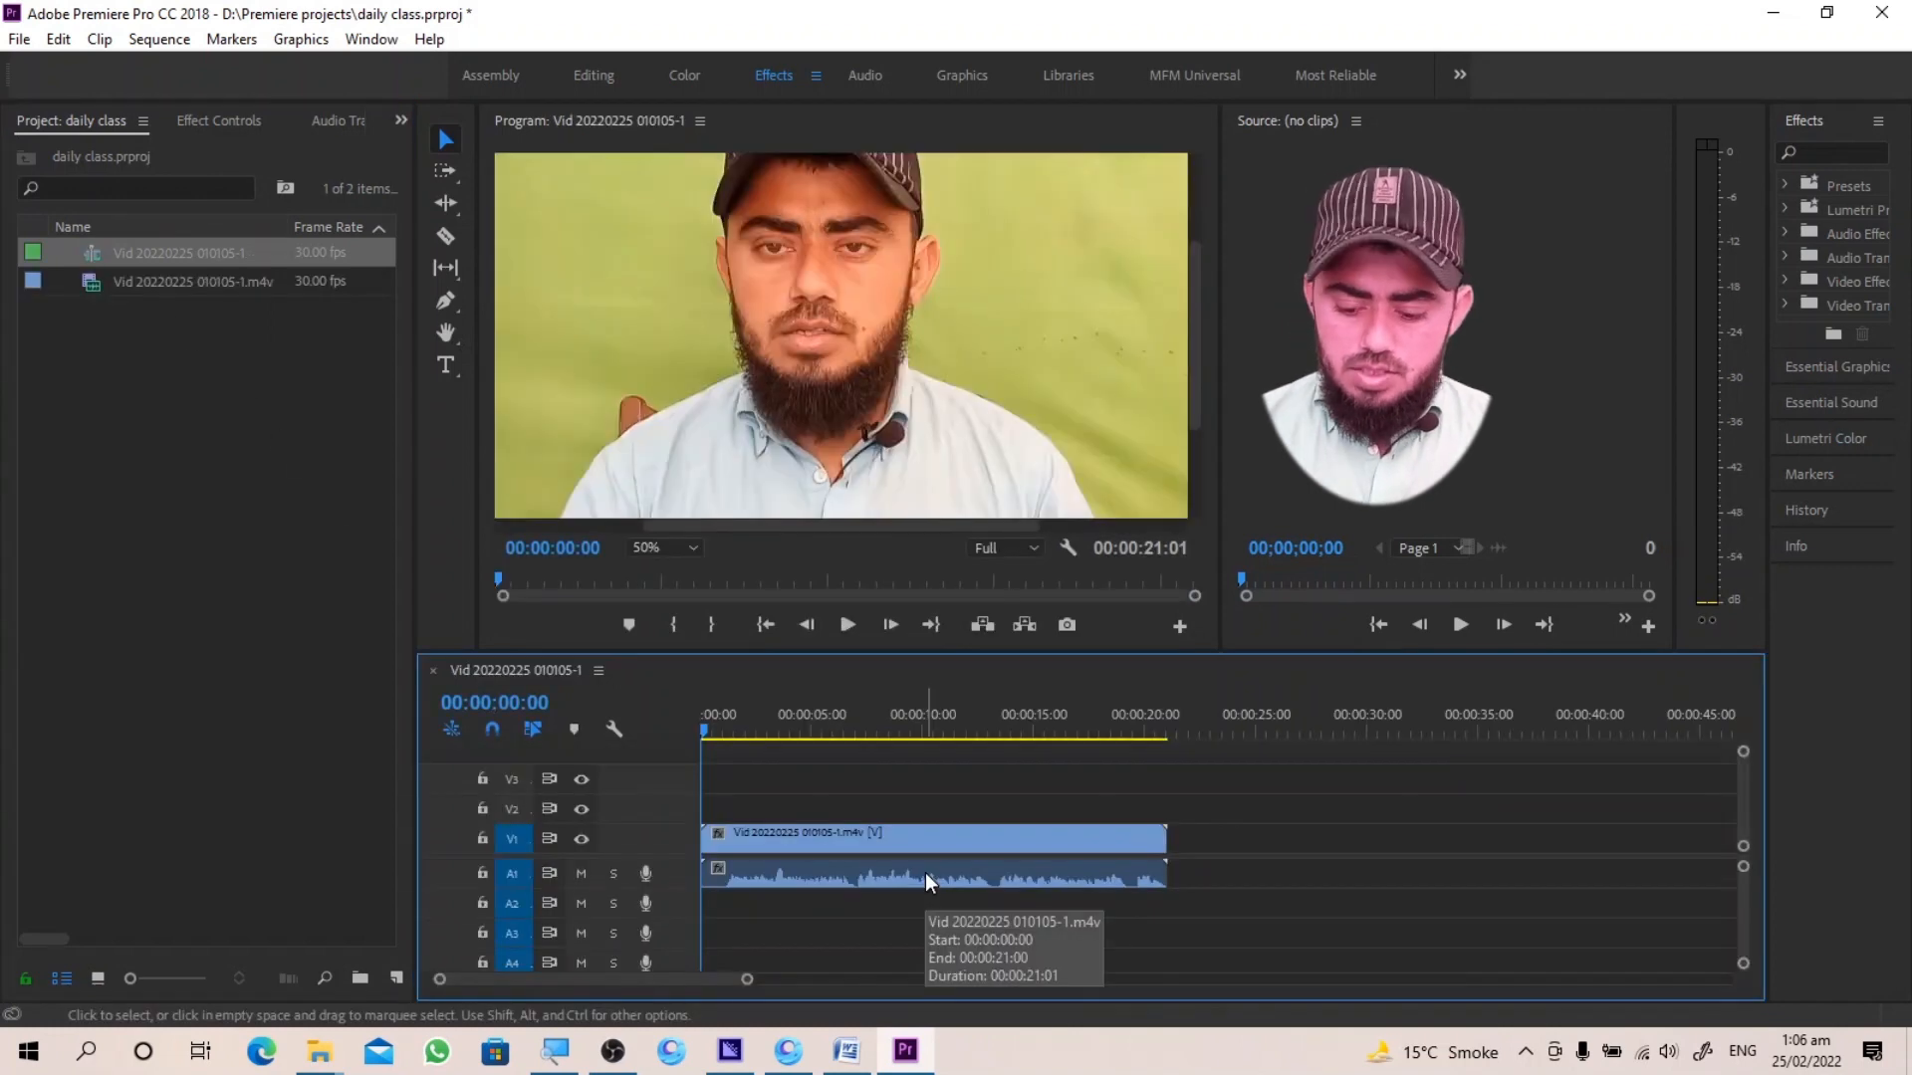
# Play the sequence to hear the clip's original audio
pyautogui.press('space')
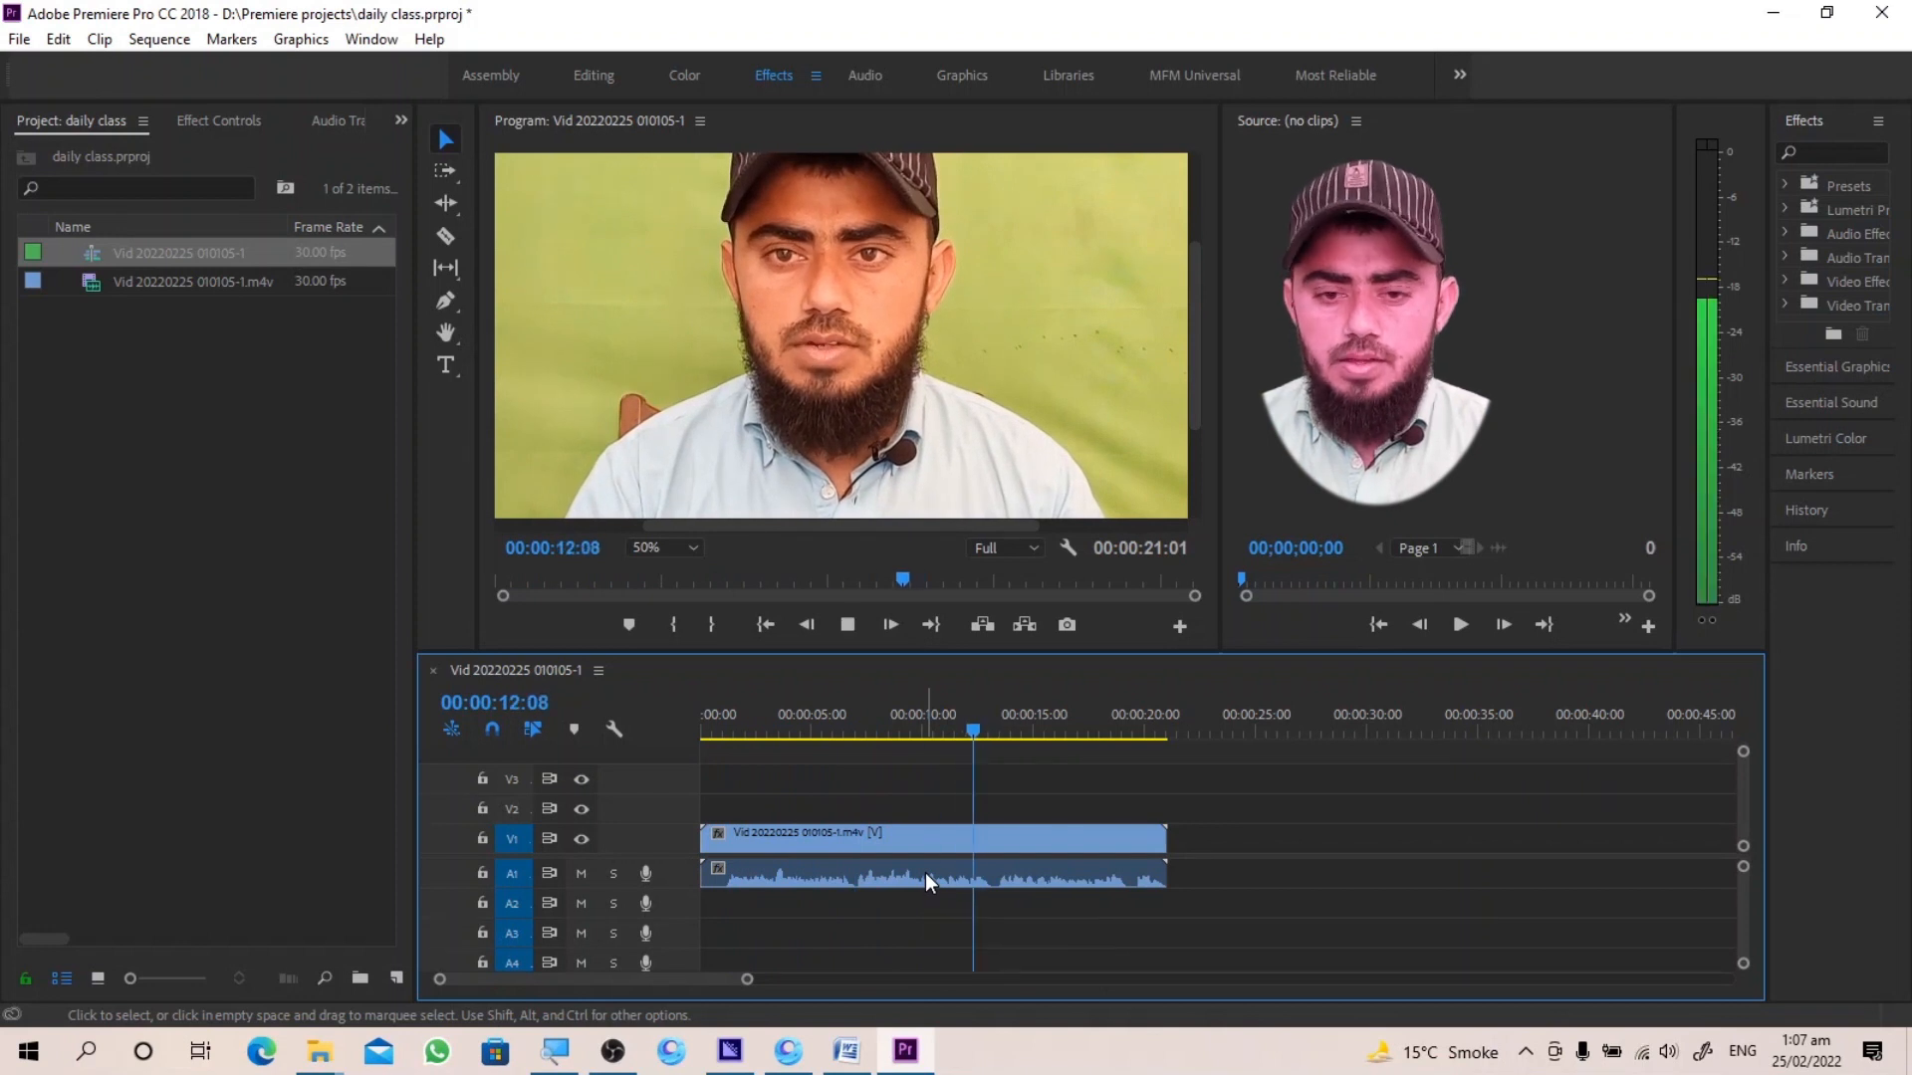
pyautogui.press('space')
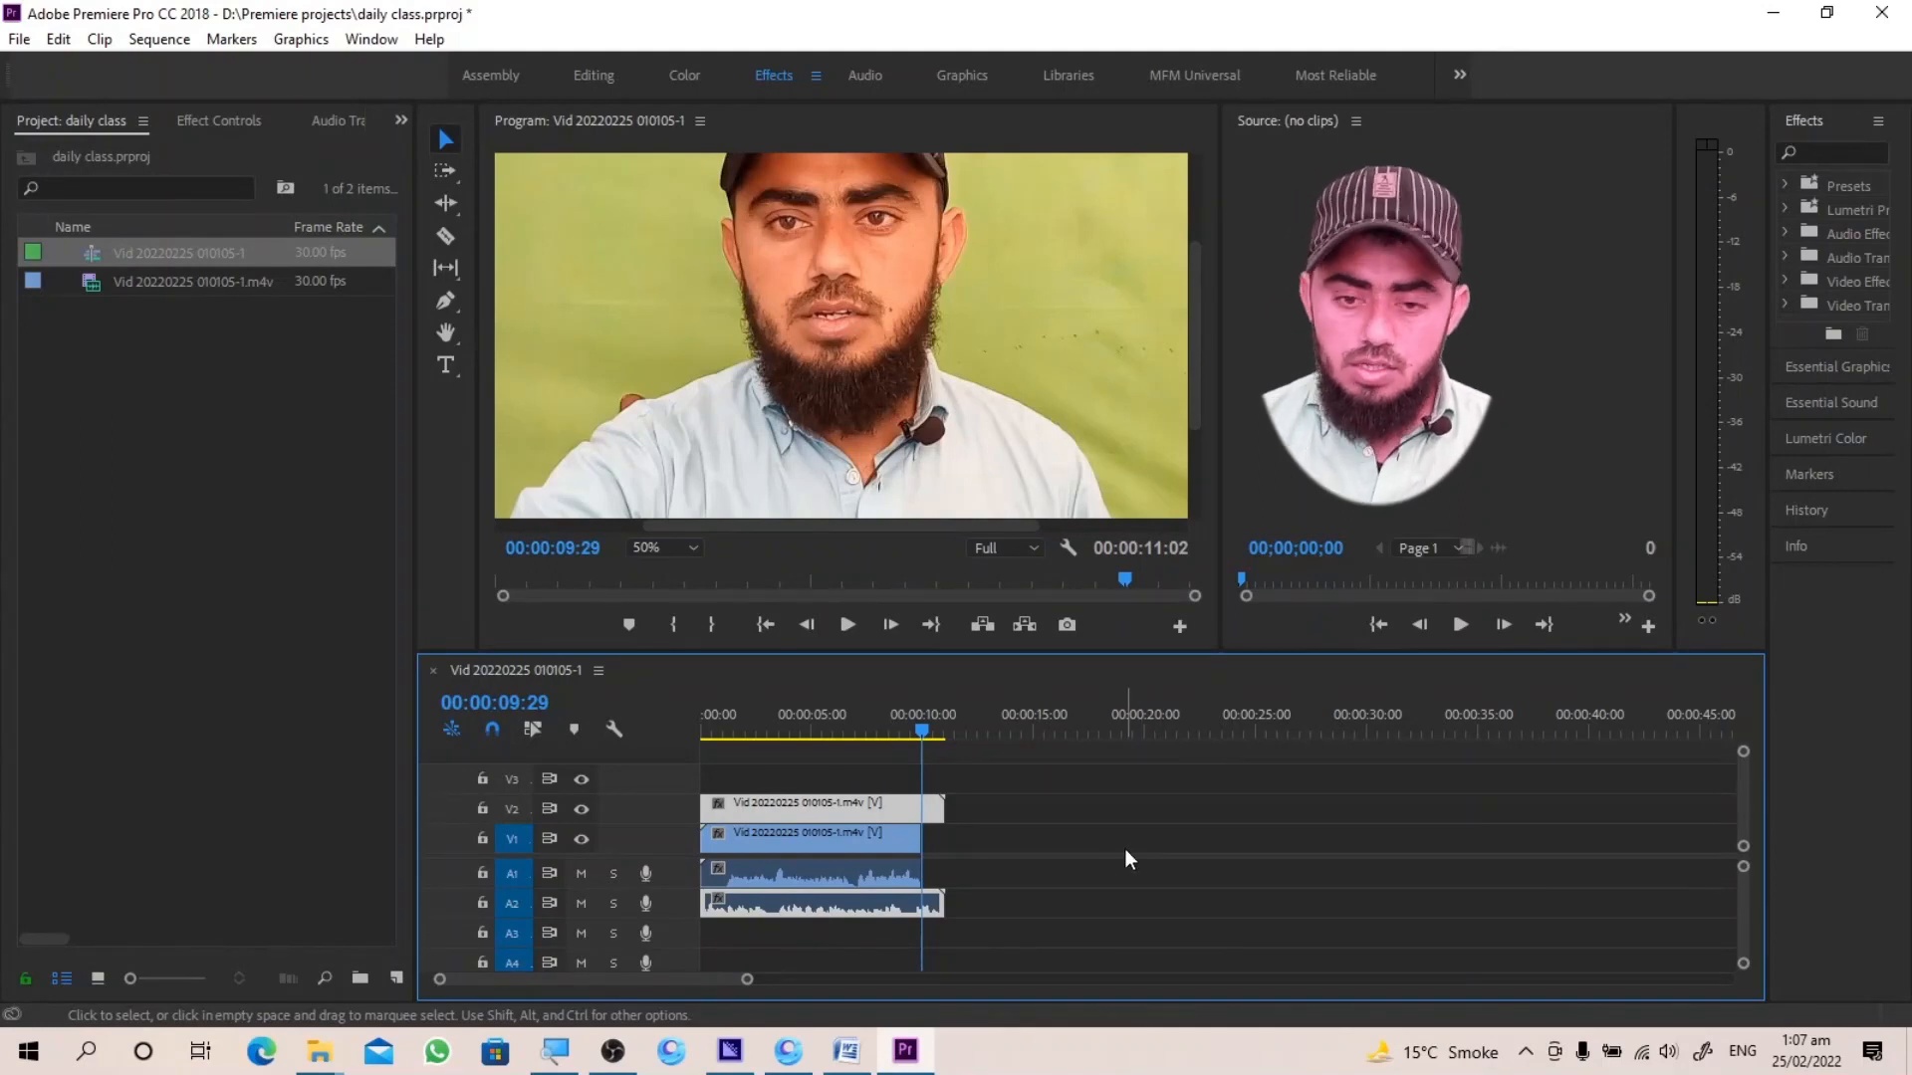
# Split the longer clip on V2 and A2 at 00:00:09:29 and delete the part extending past the V1 clip
pyautogui.hotkey('ctrl', 'k')
pyautogui.click(1125, 858)
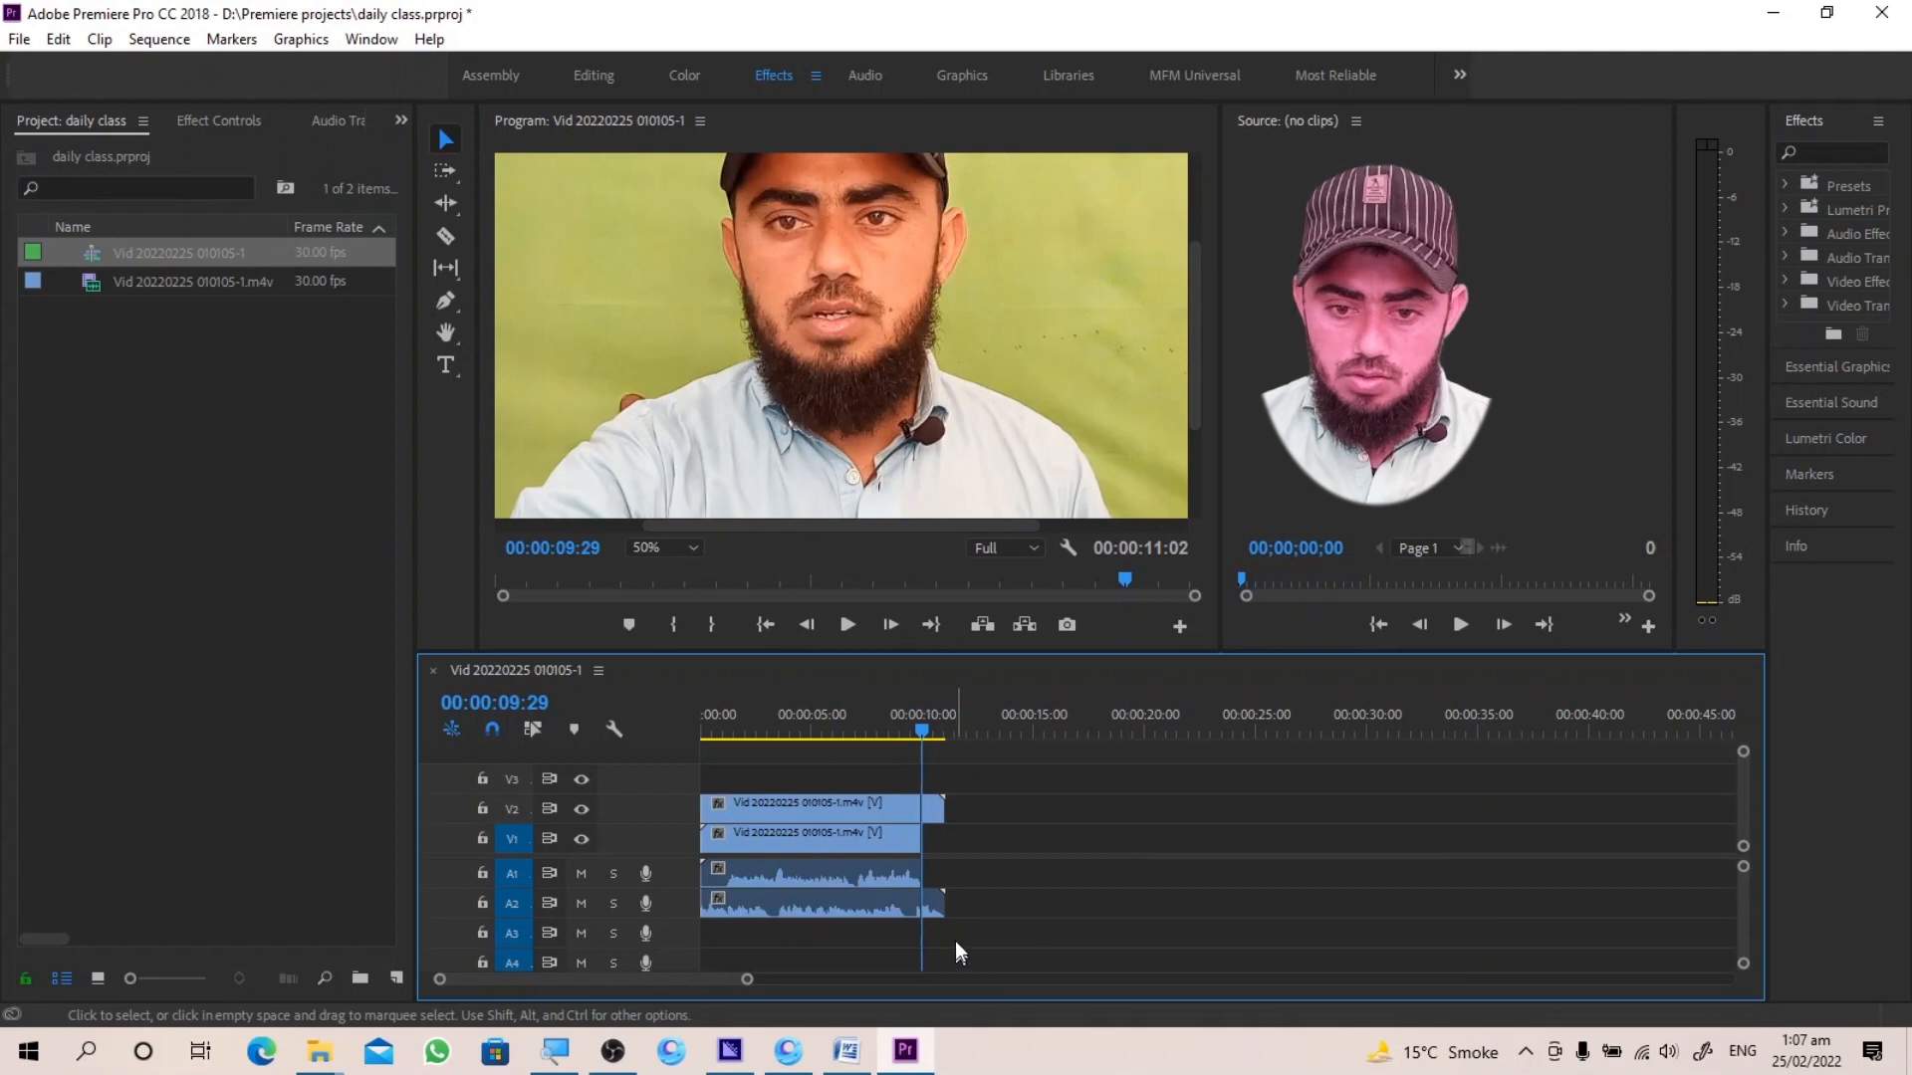
pyautogui.press('Delete')
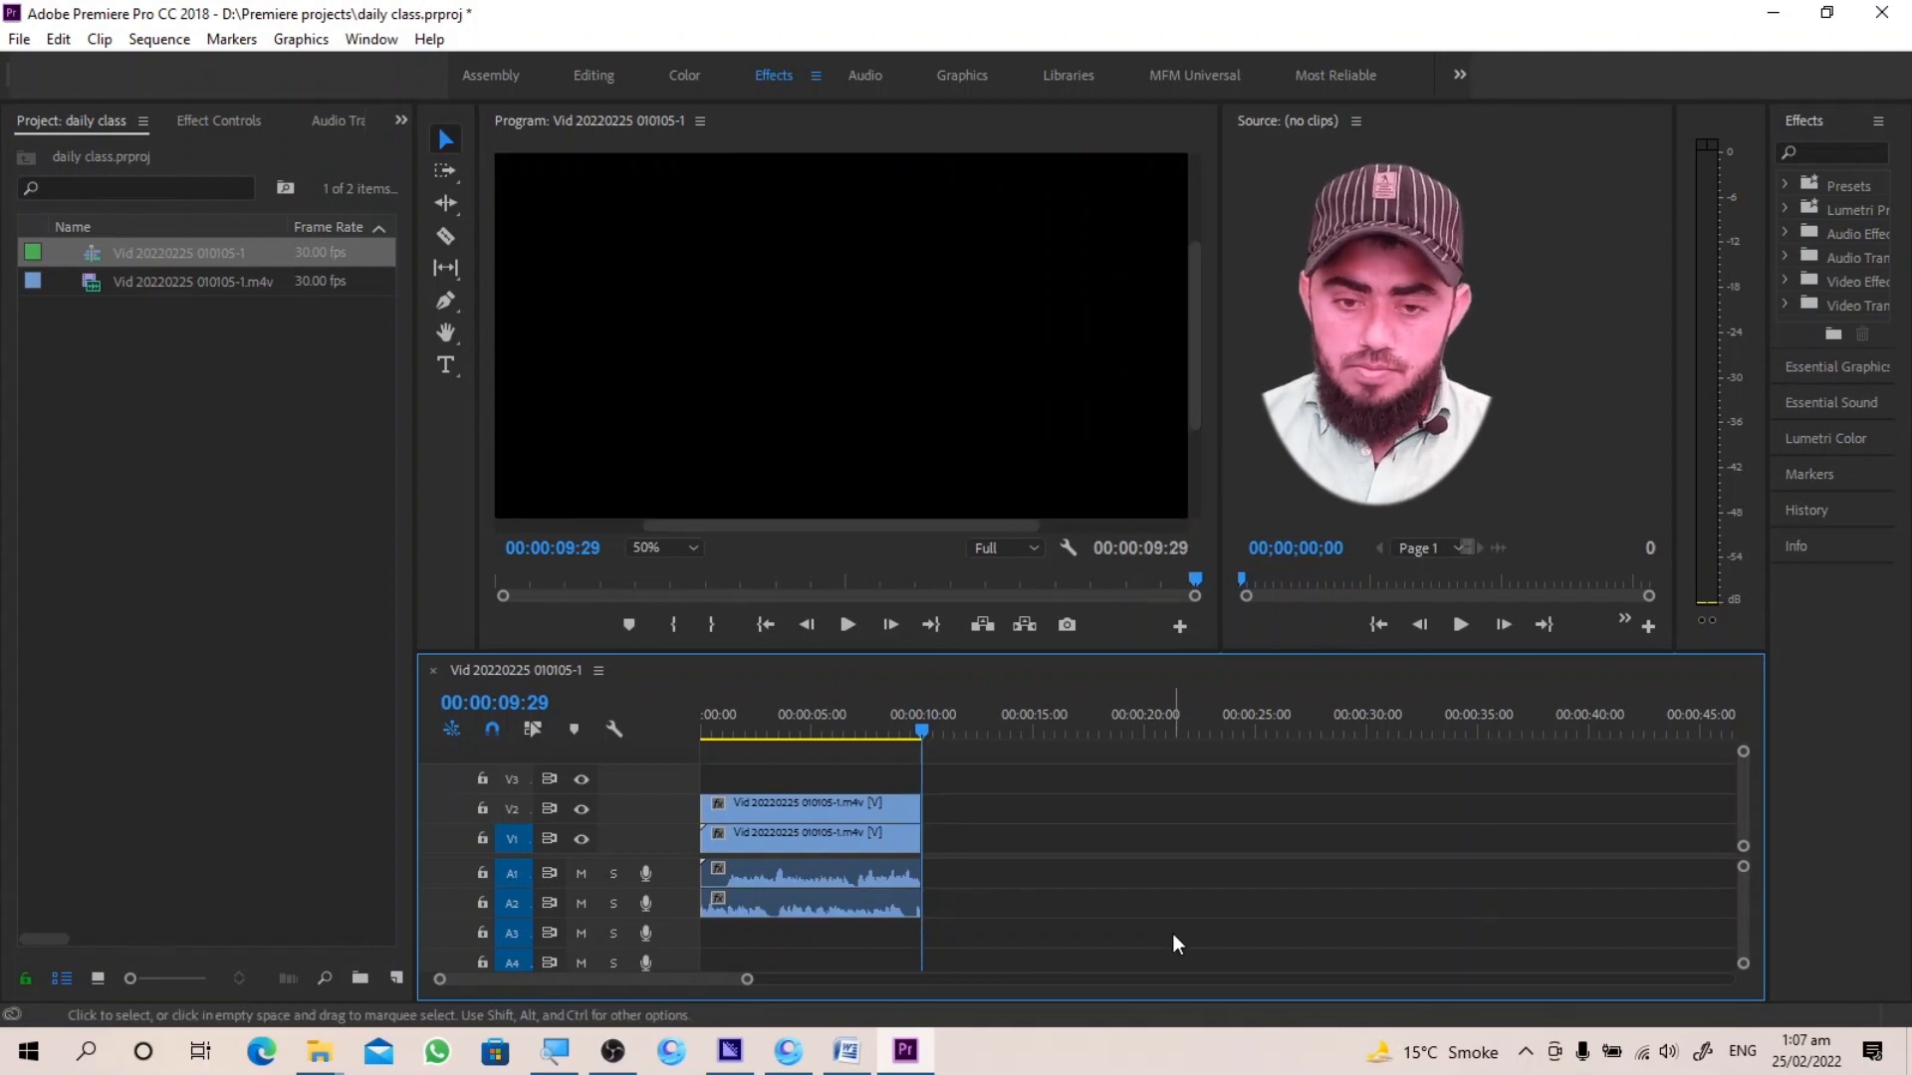
pyautogui.press('Home')
pyautogui.press('End')
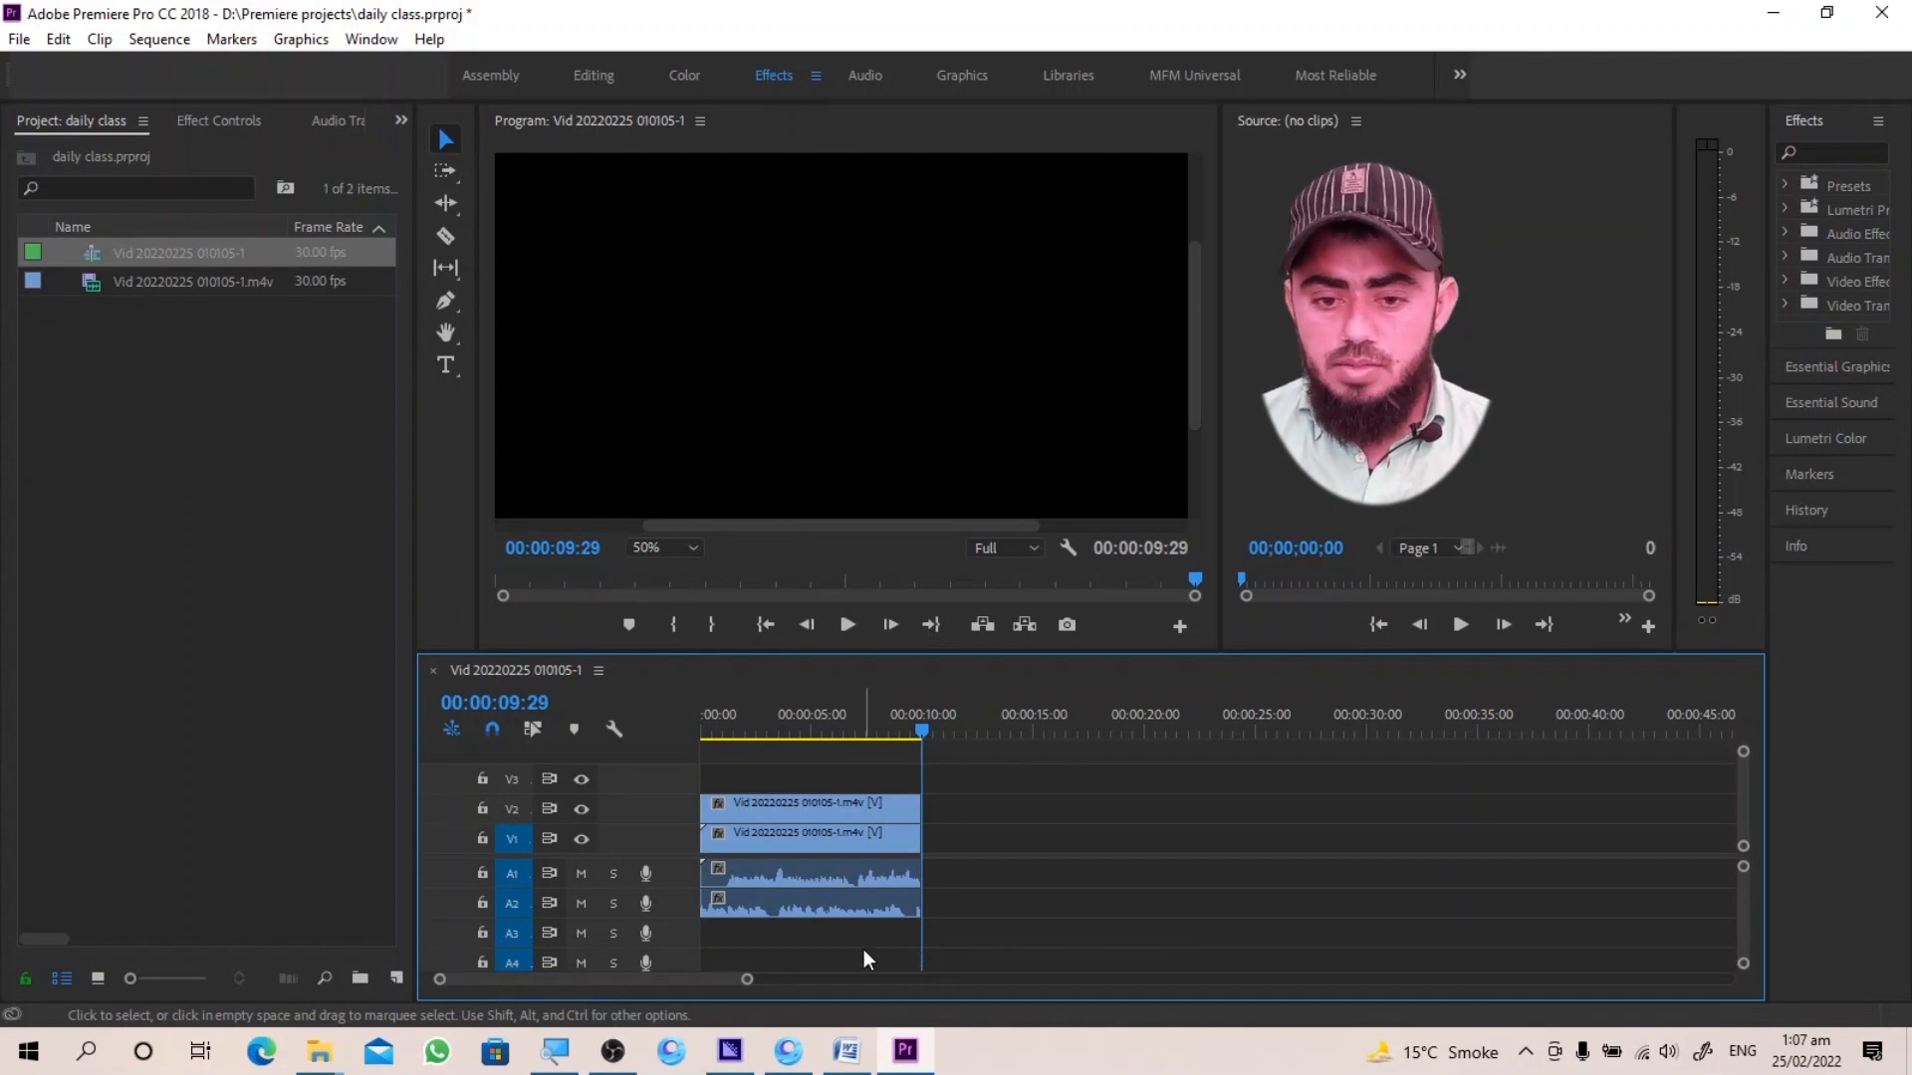
# Select all clips, solo audio track A1 and play the sequence from the start
pyautogui.moveTo(863, 948); pyautogui.dragTo(910, 788)
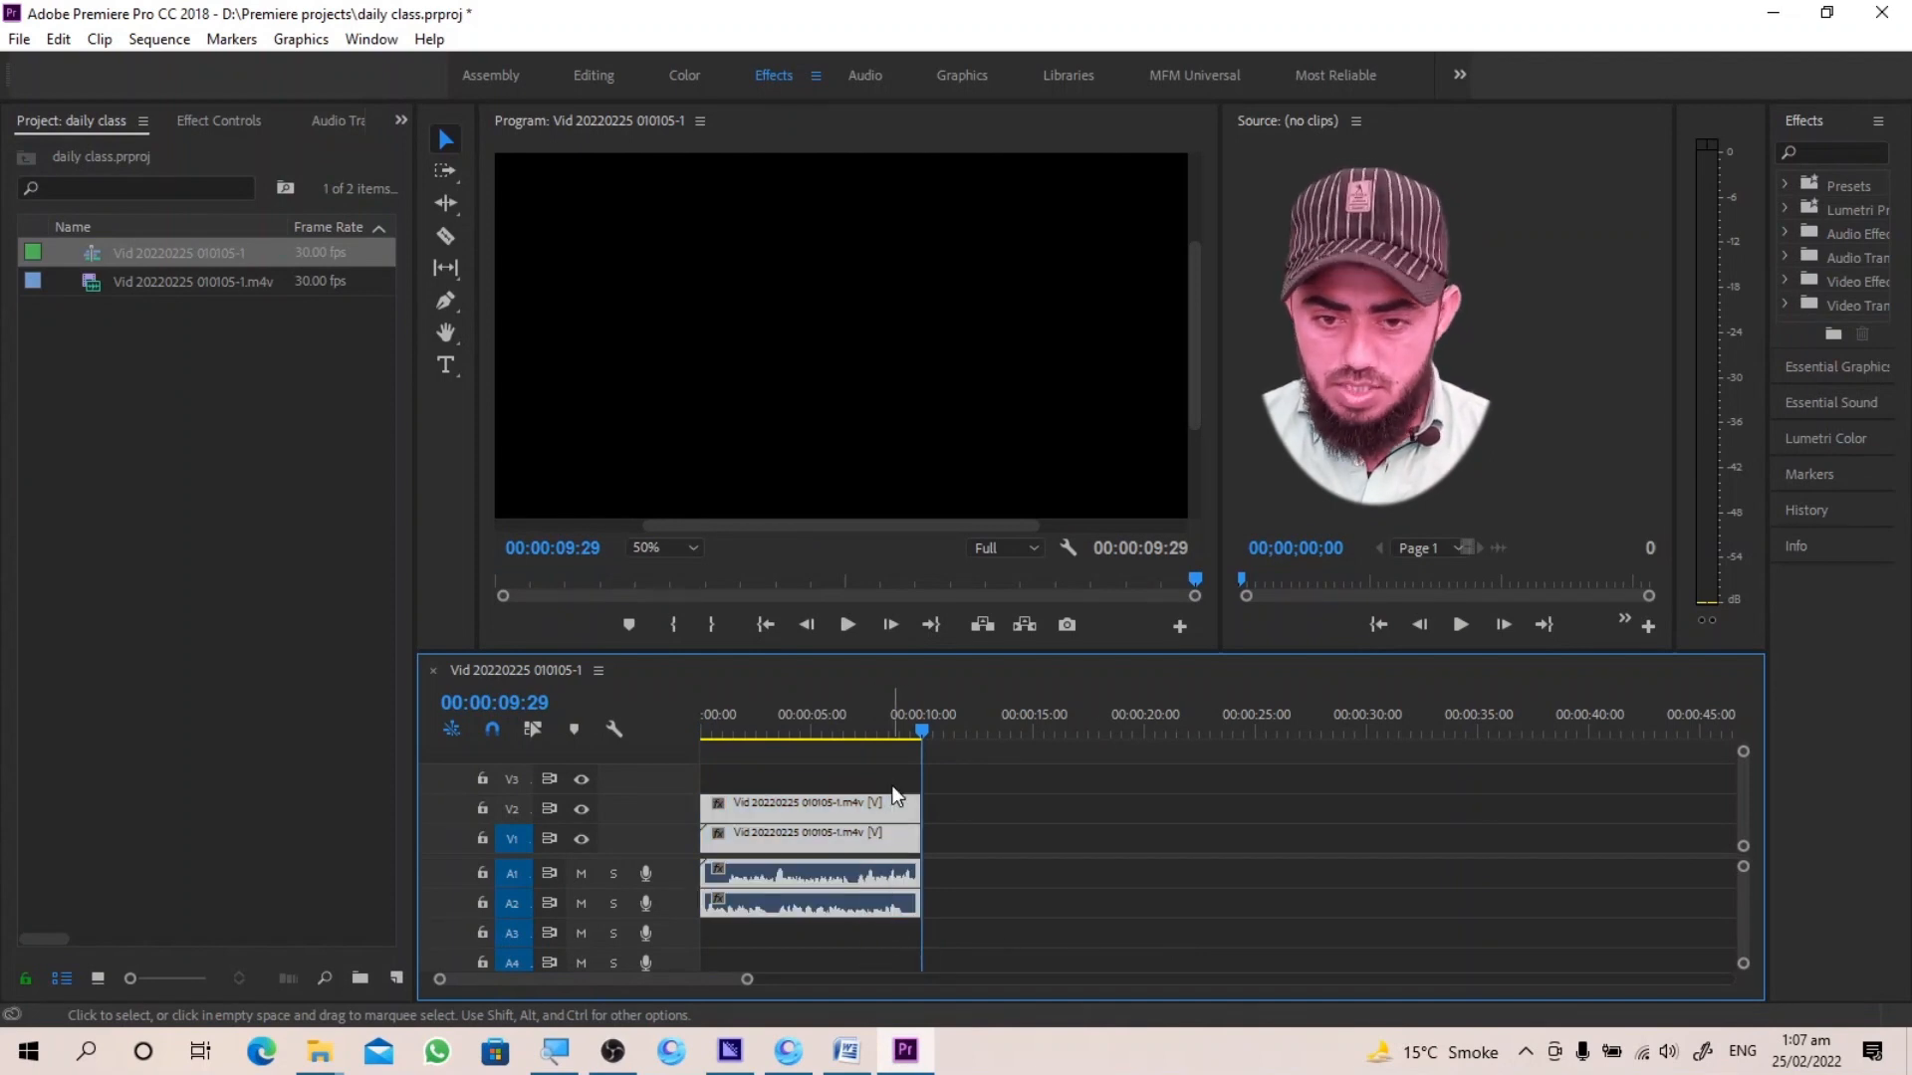
pyautogui.press('Home')
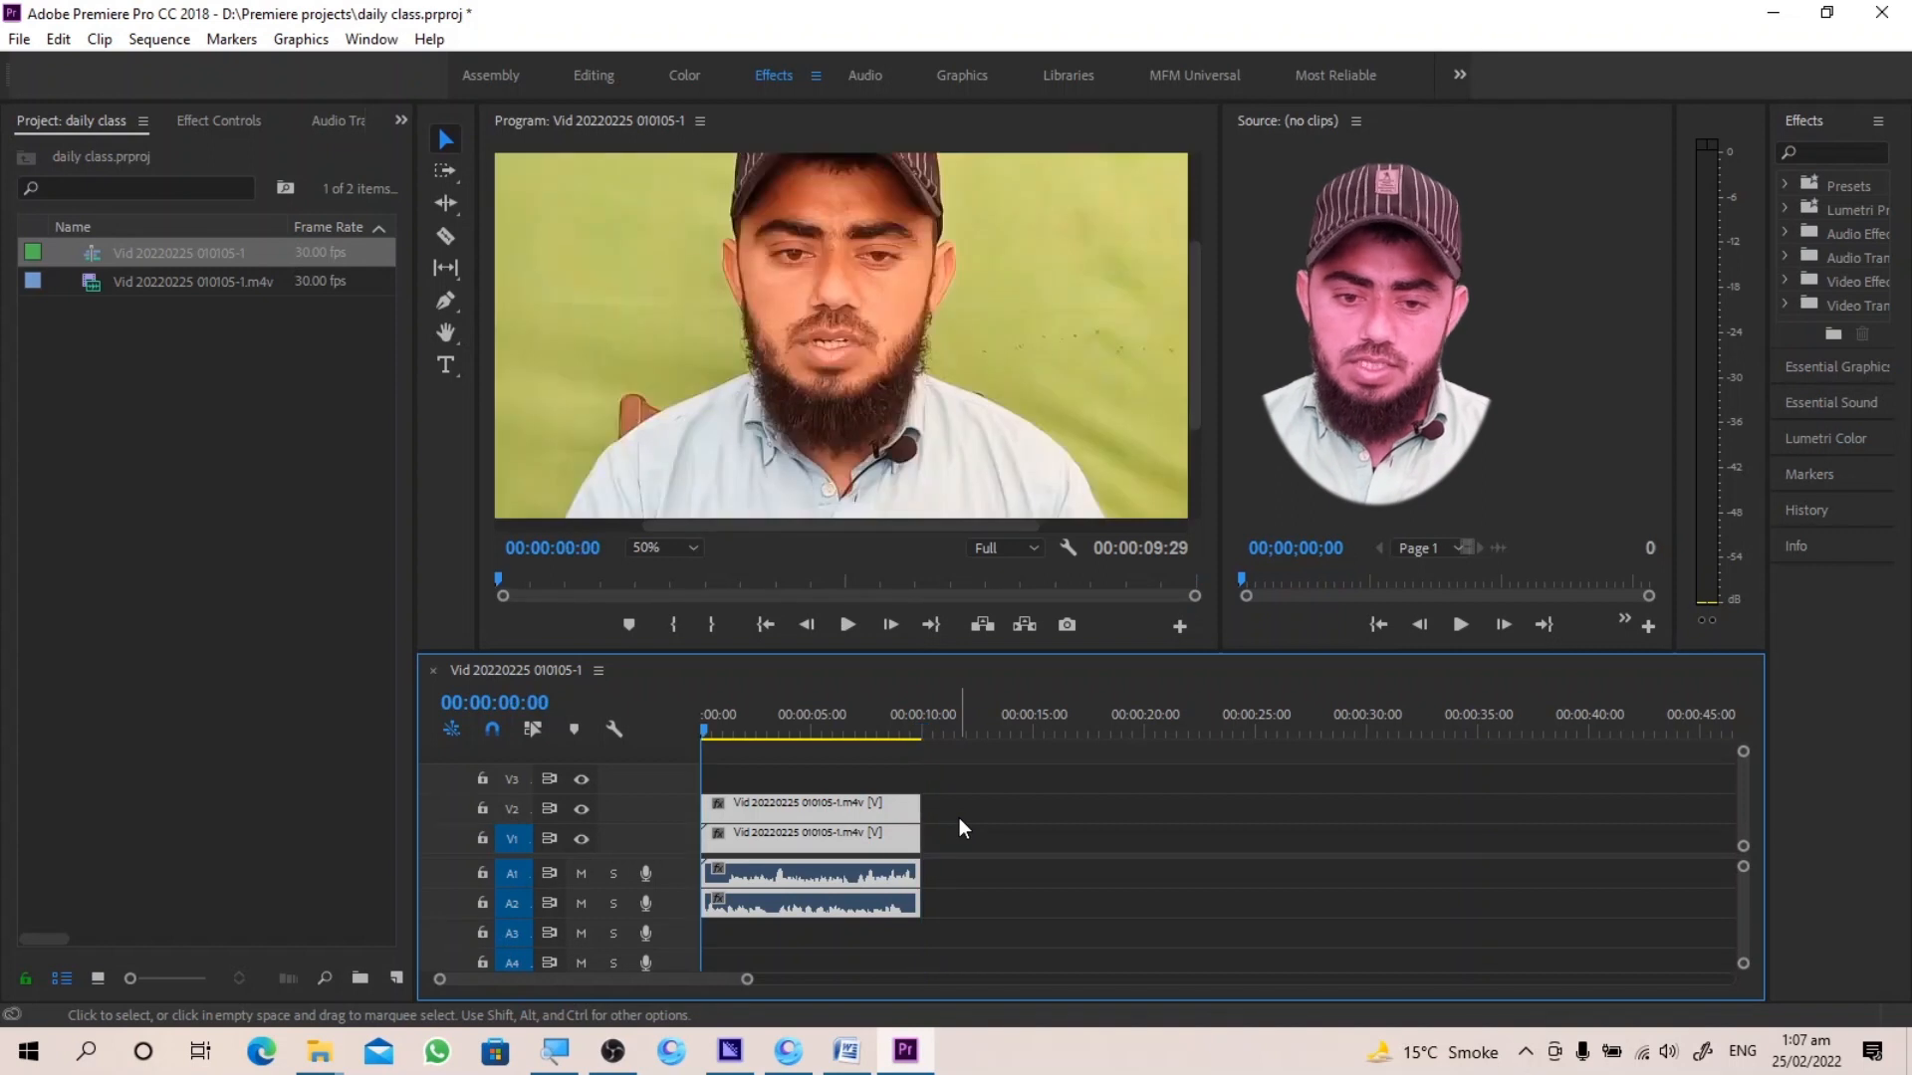
pyautogui.click(613, 875)
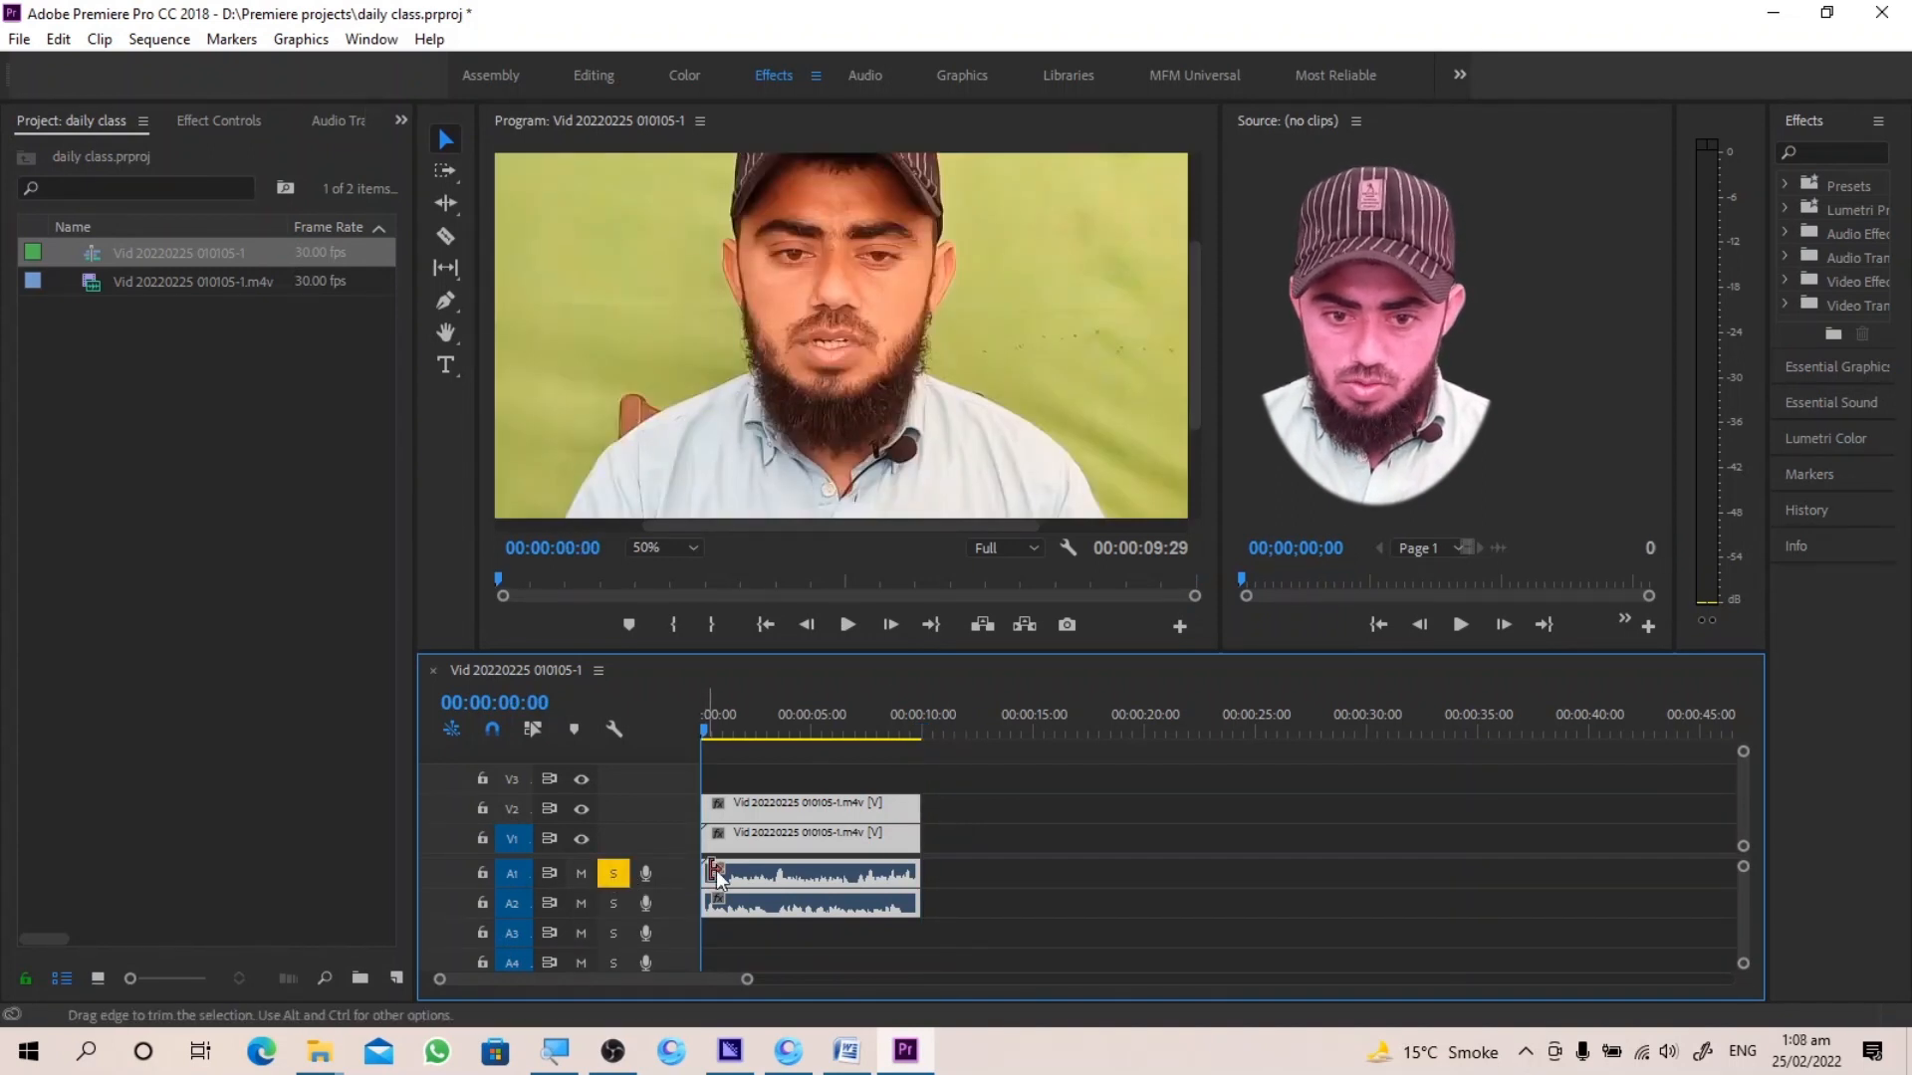
pyautogui.press('space')
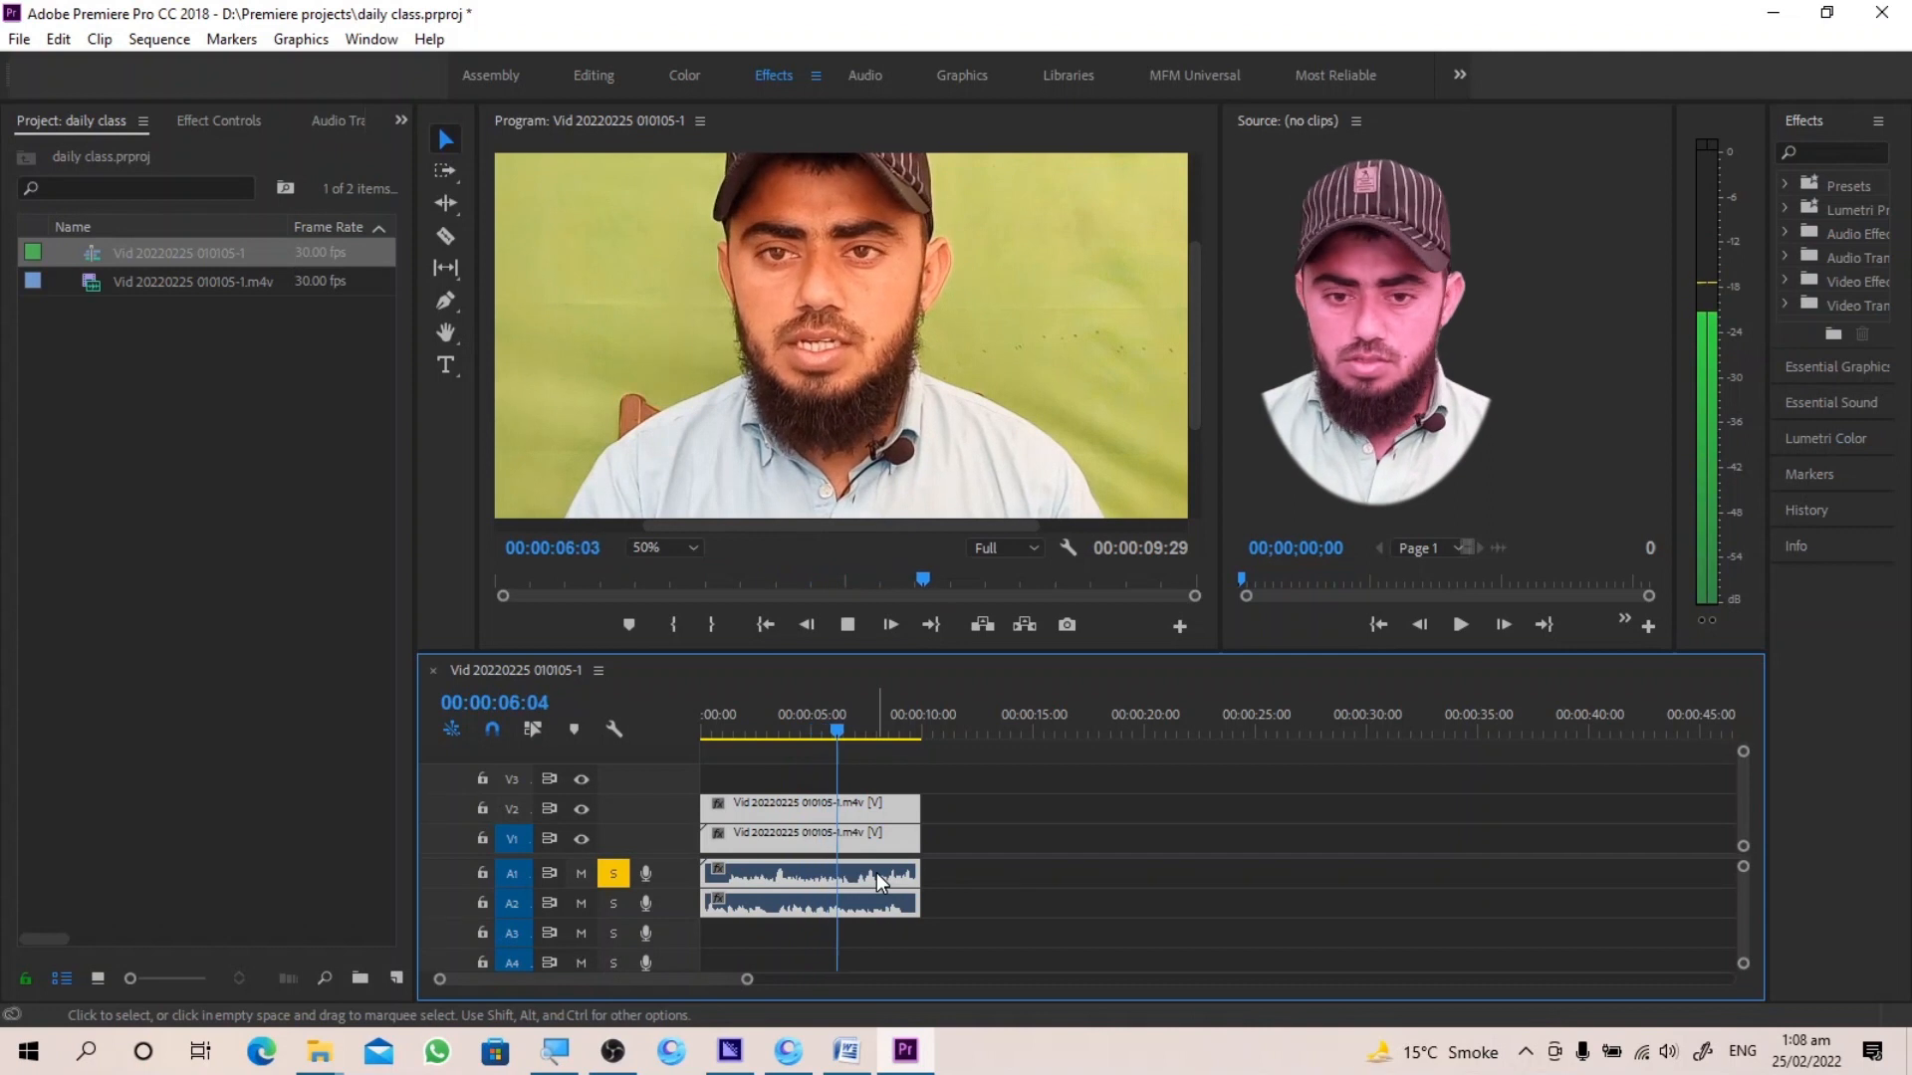
pyautogui.press('i')
pyautogui.press('space')
pyautogui.hotkey('ctrl', 'z')
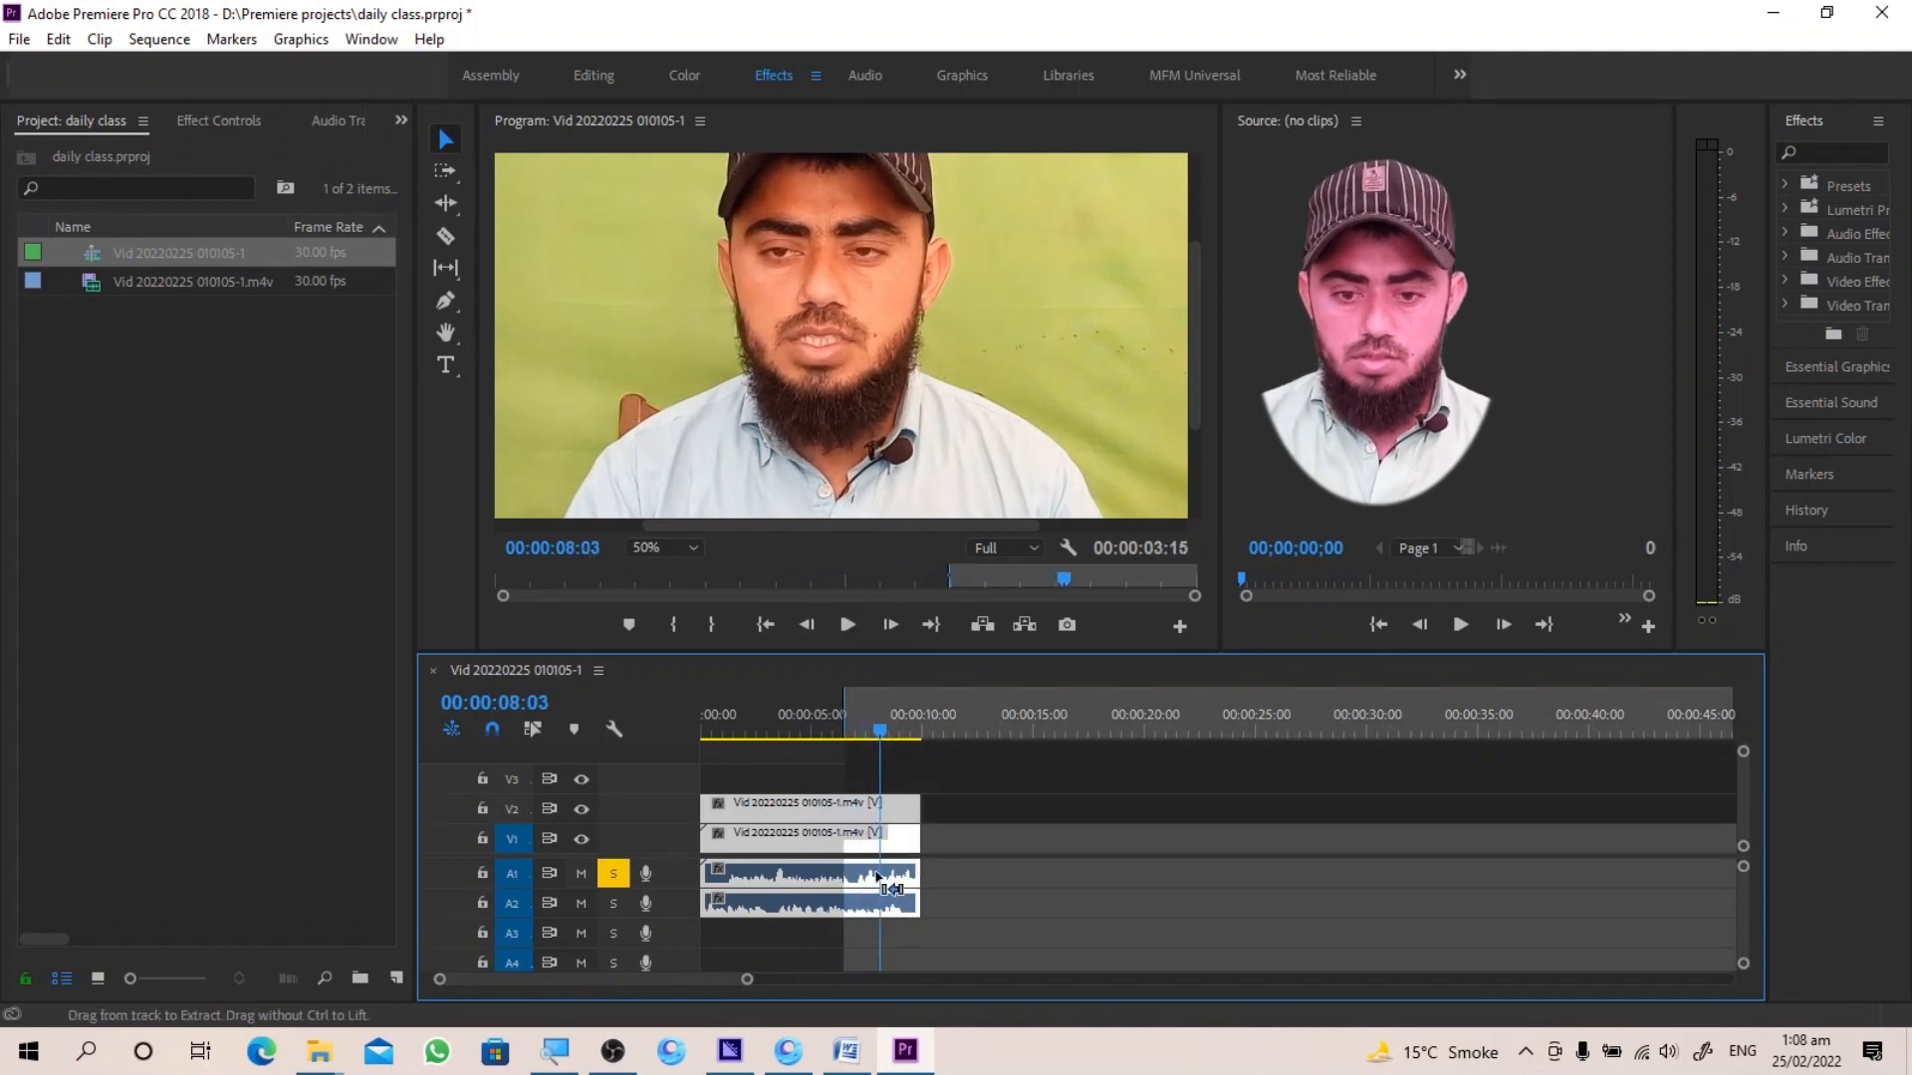
pyautogui.hotkey('ctrl', '\\')
pyautogui.hotkey('ctrl', 'z')
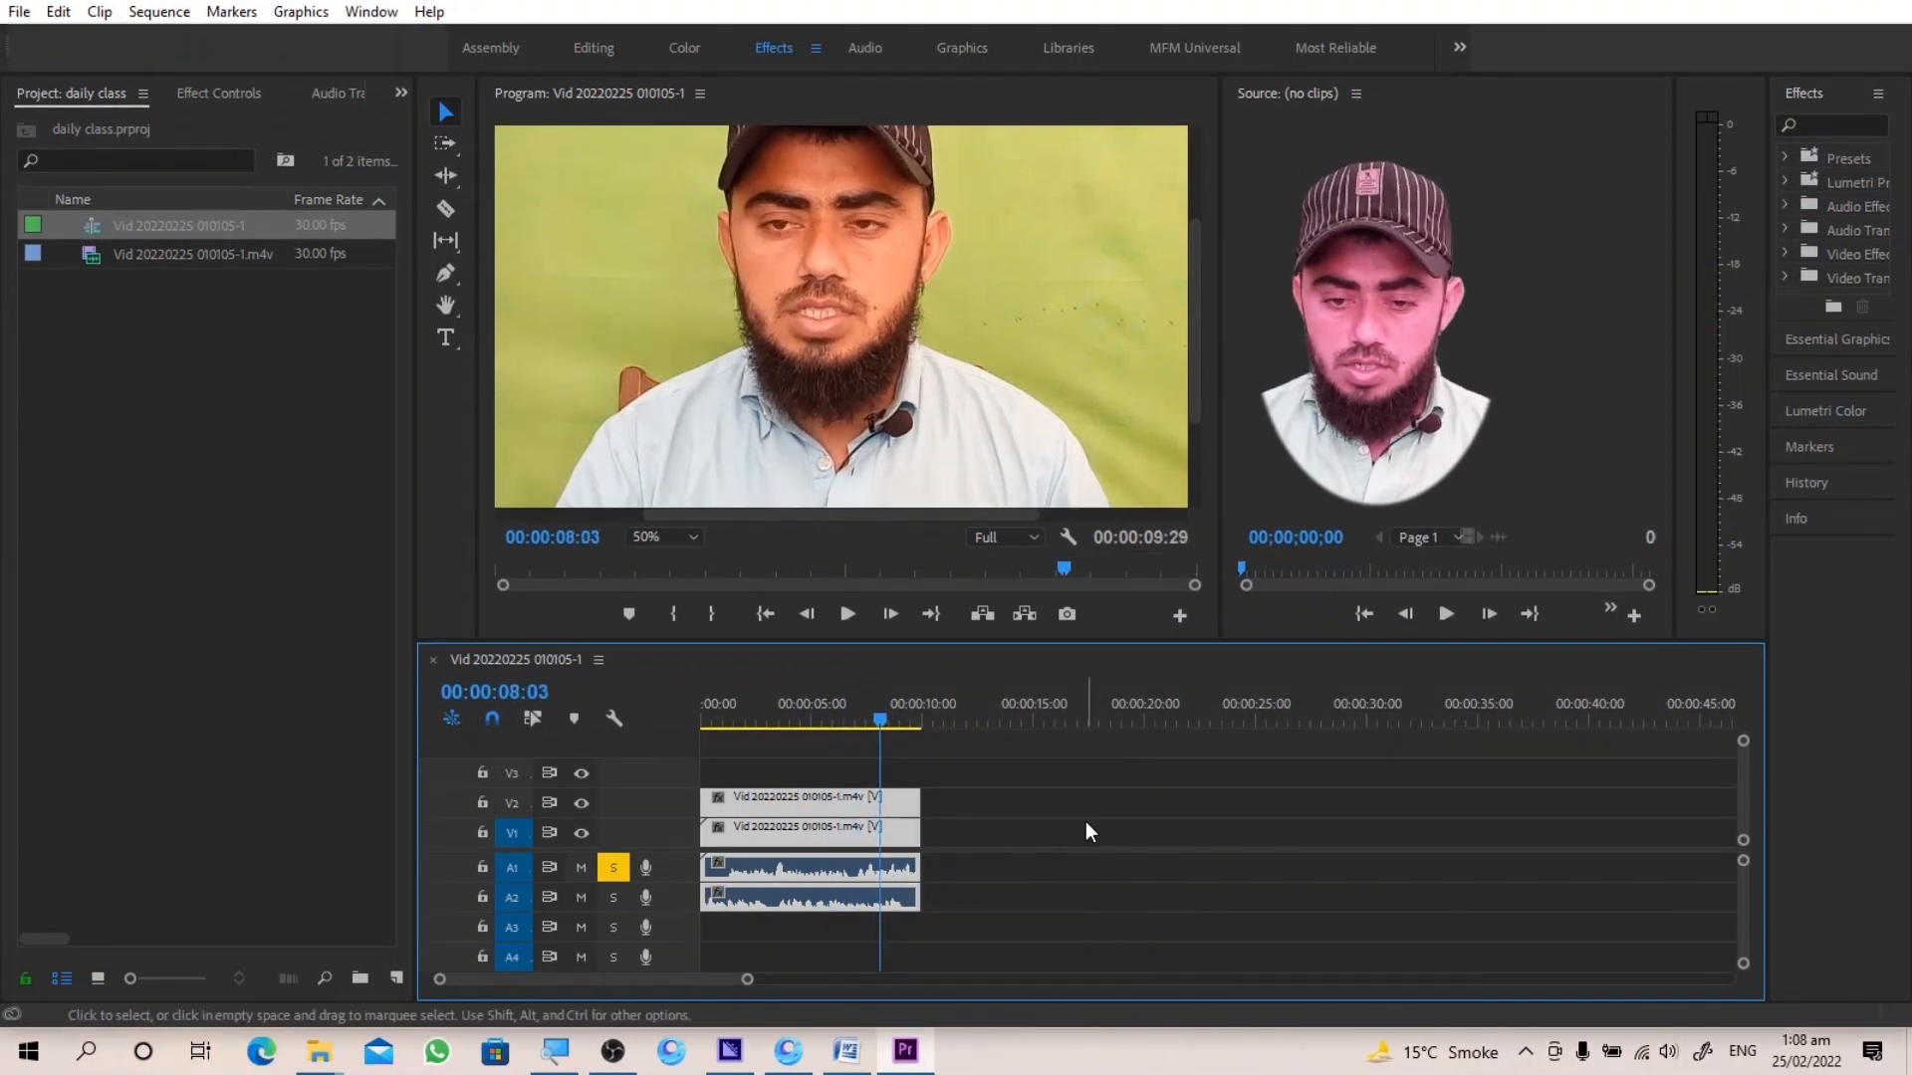
# Set the speed of all selected clips to 110% without maintaining the audio pitch
pyautogui.rightClick(908, 831)
pyautogui.moveTo(946, 659)
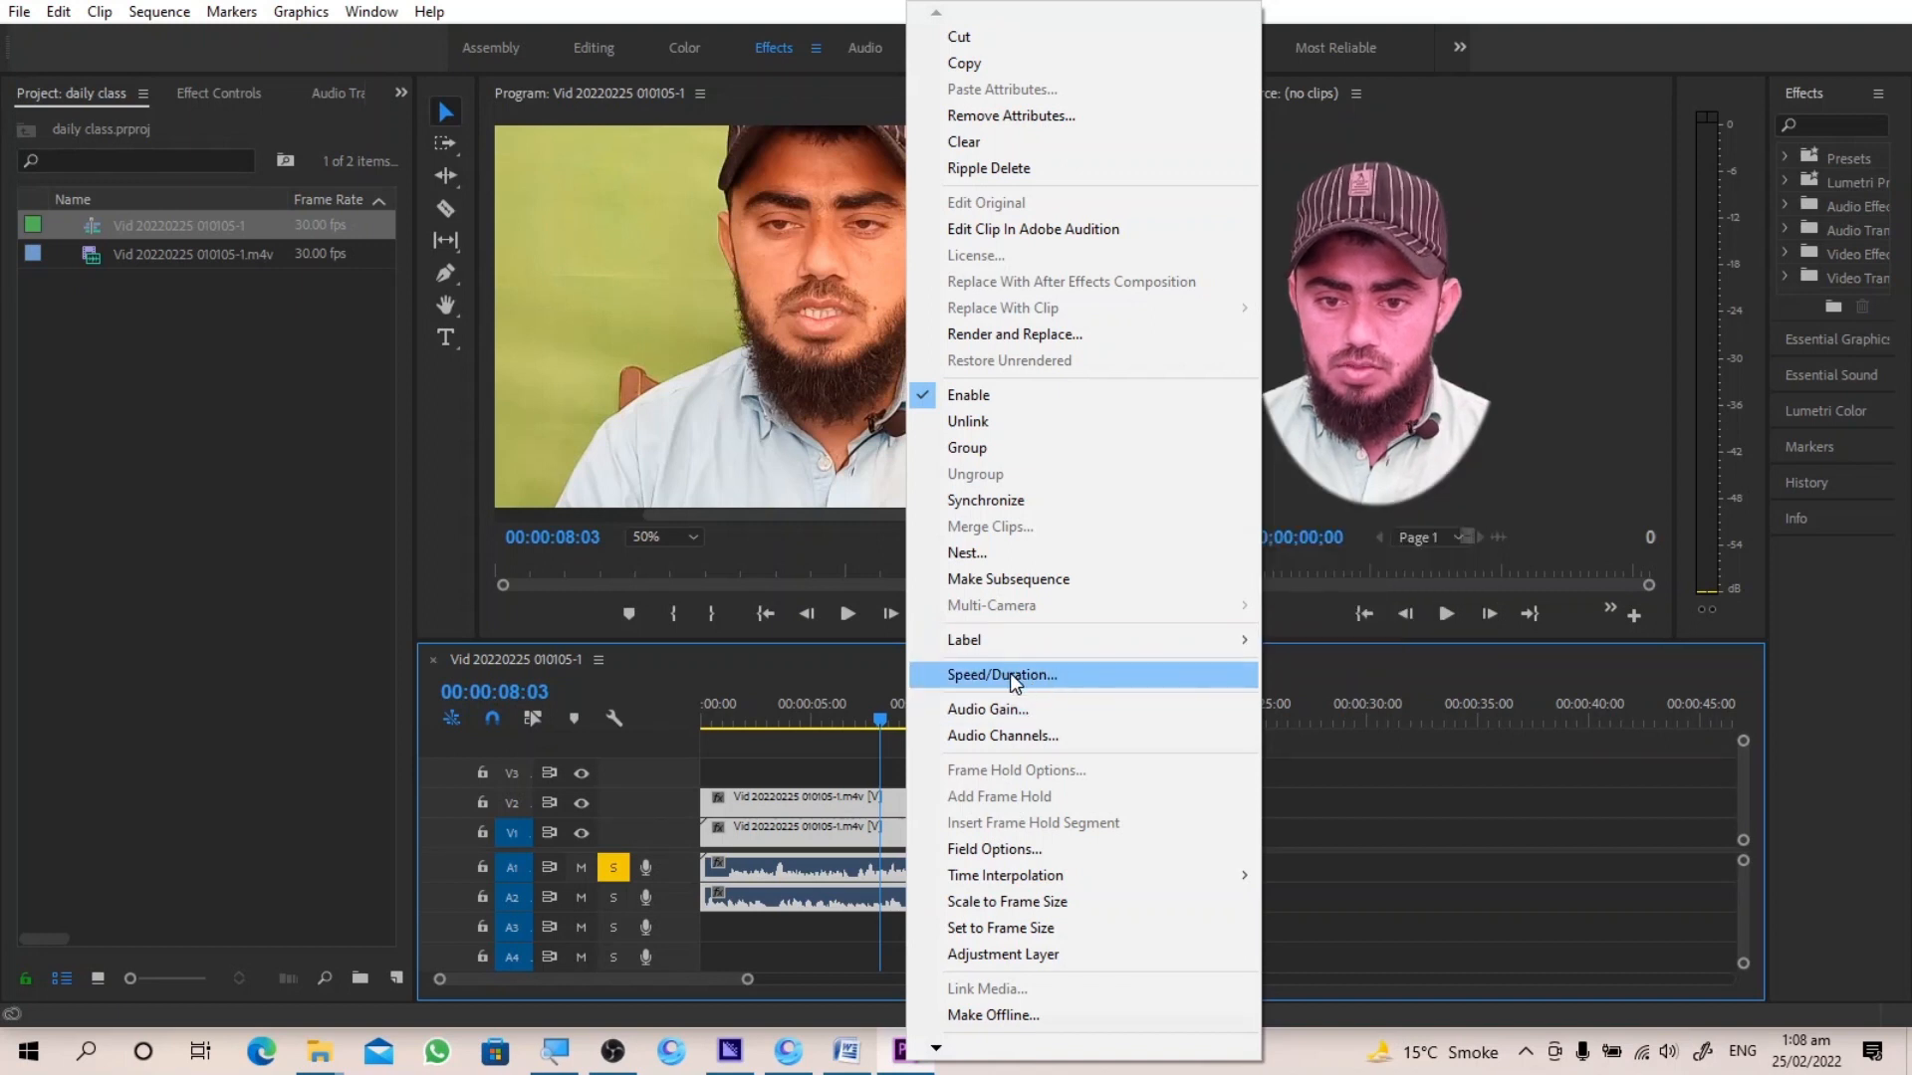
pyautogui.click(1063, 675)
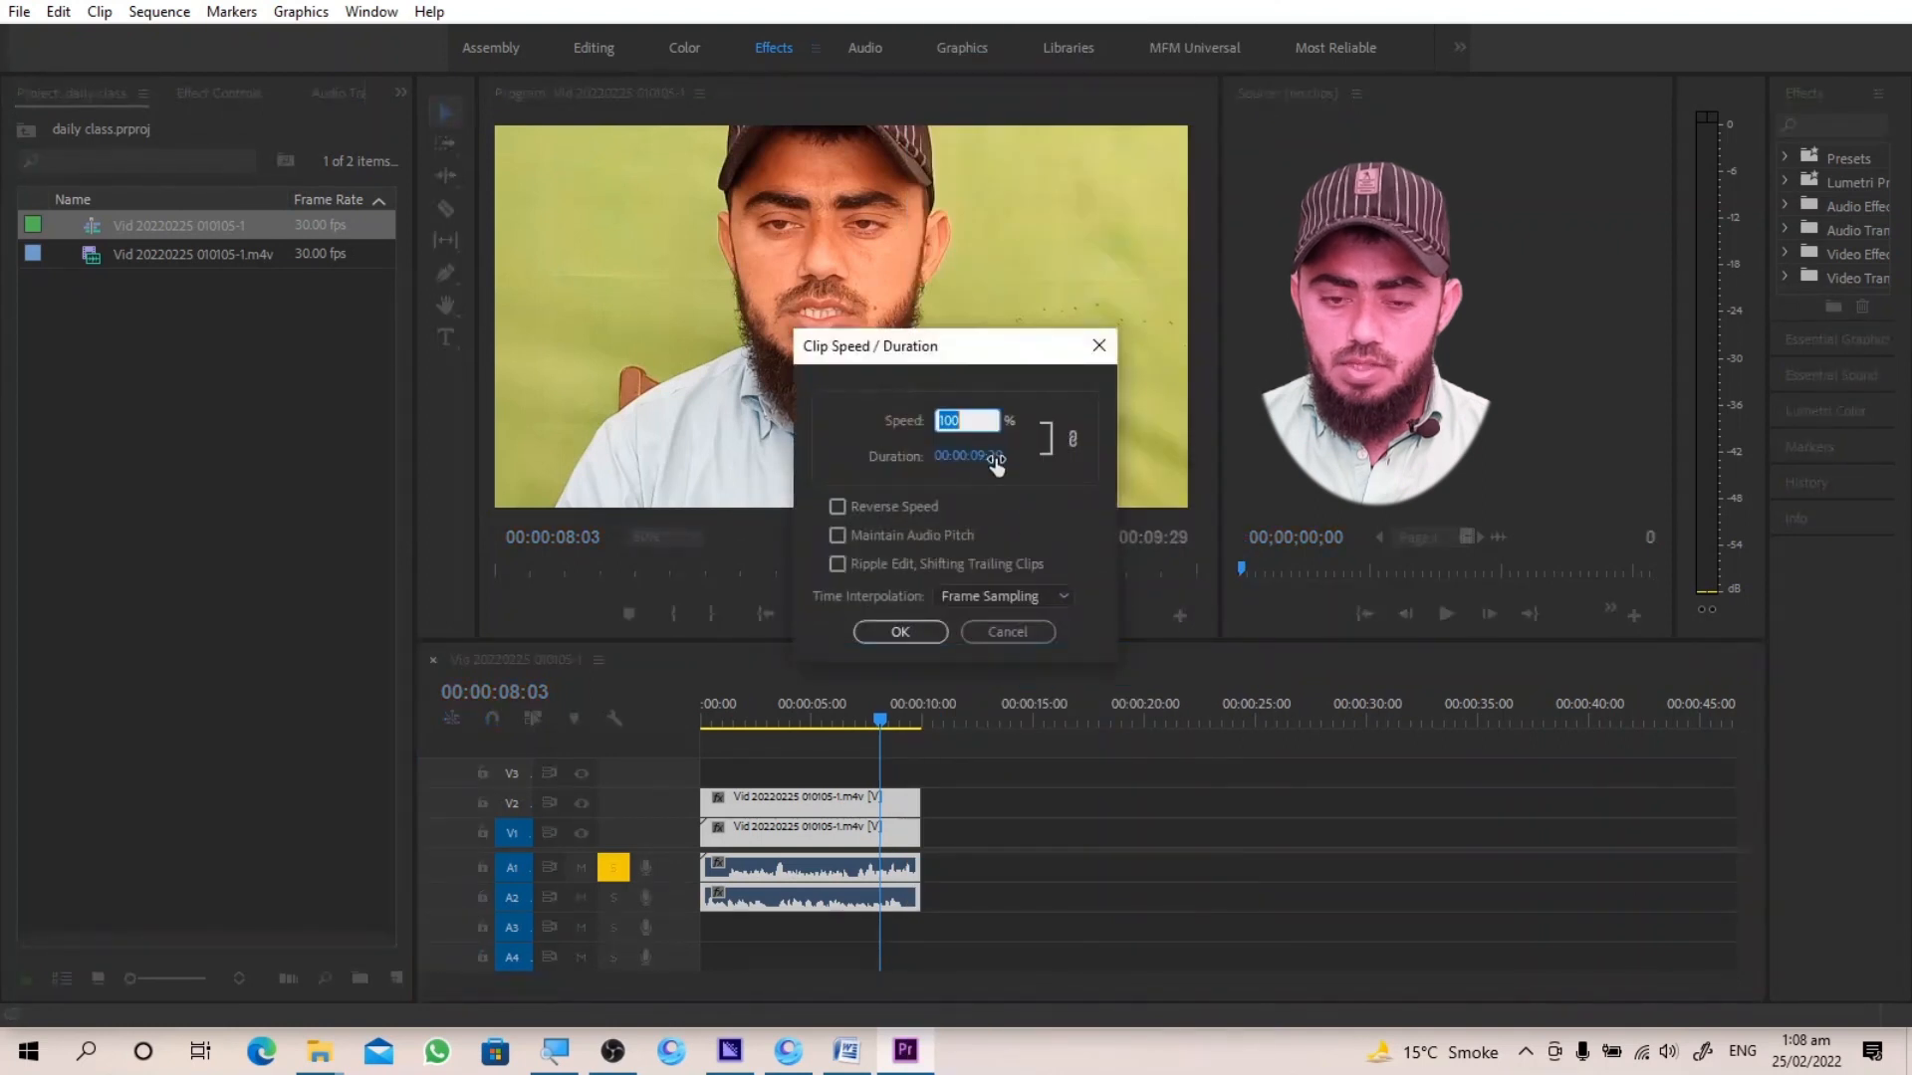
pyautogui.click(973, 422)
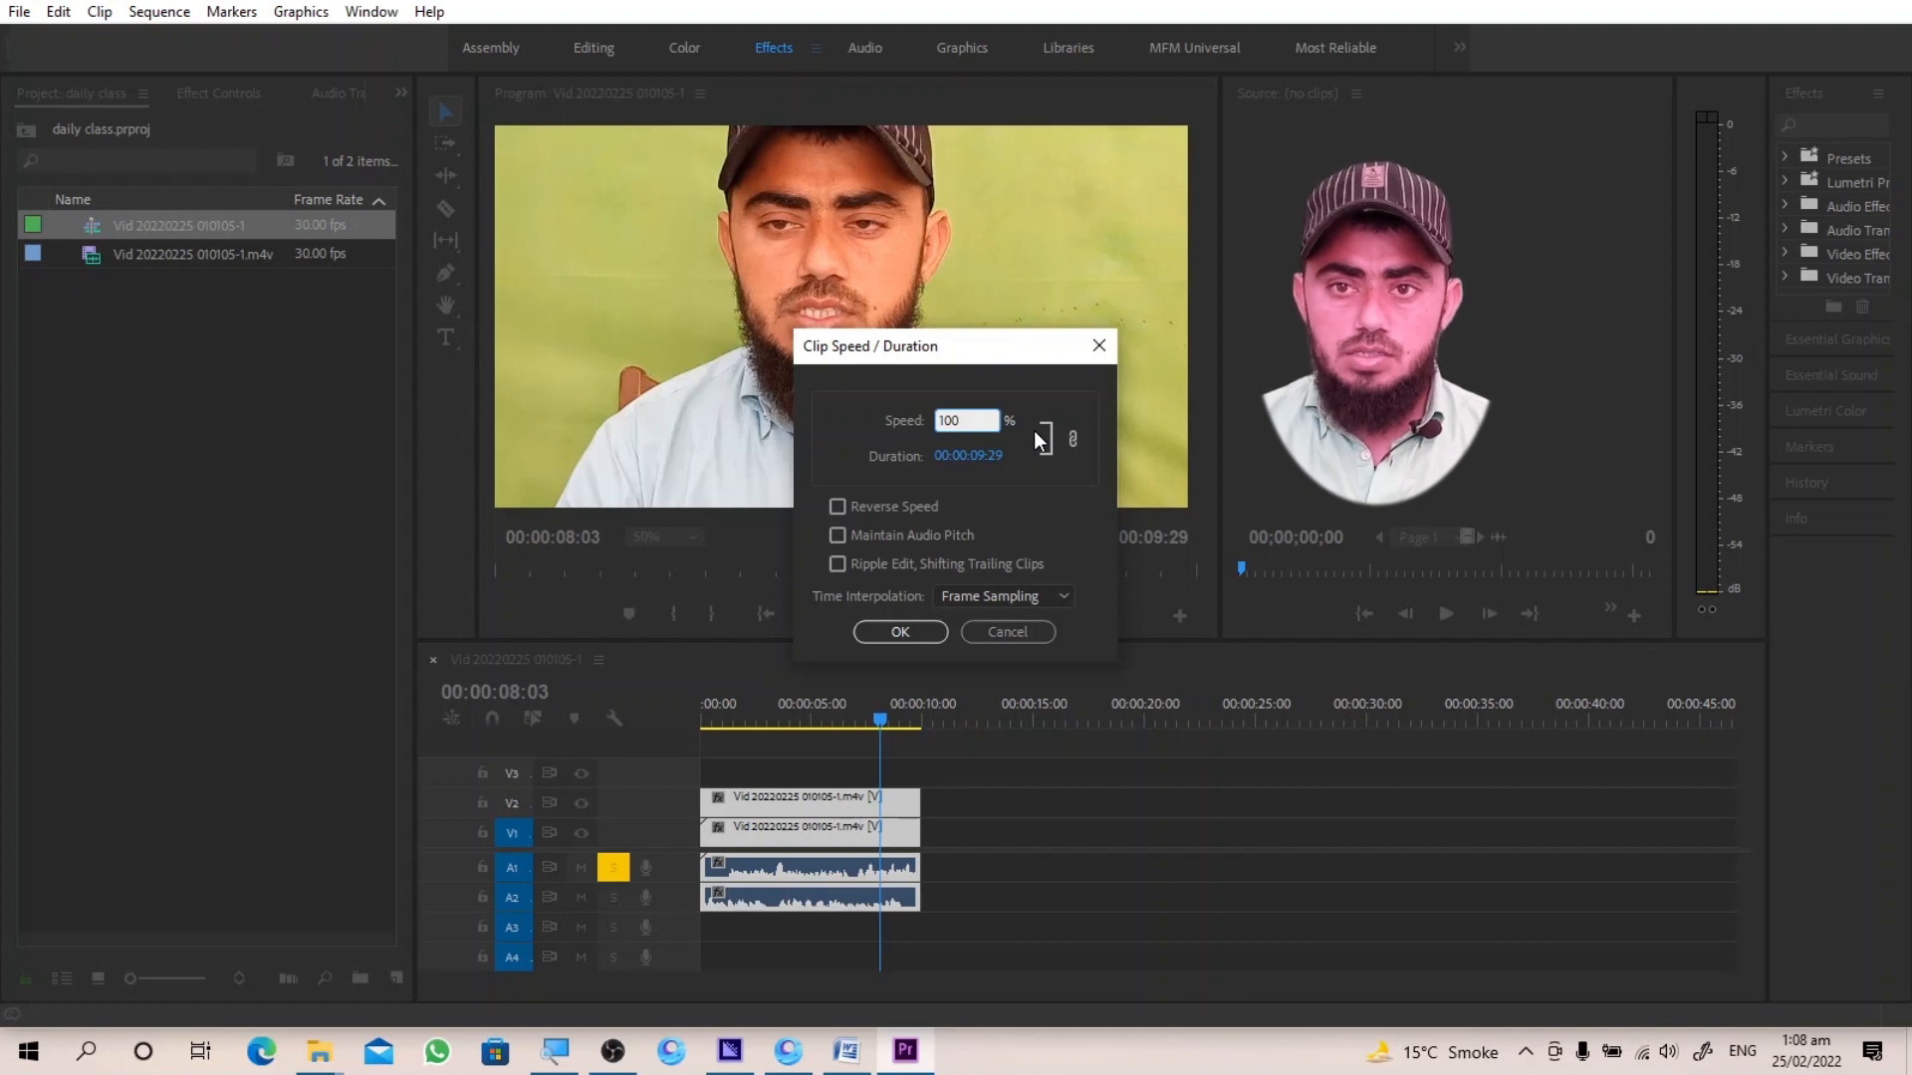
pyautogui.press('BackSpace')
pyautogui.press('BackSpace')
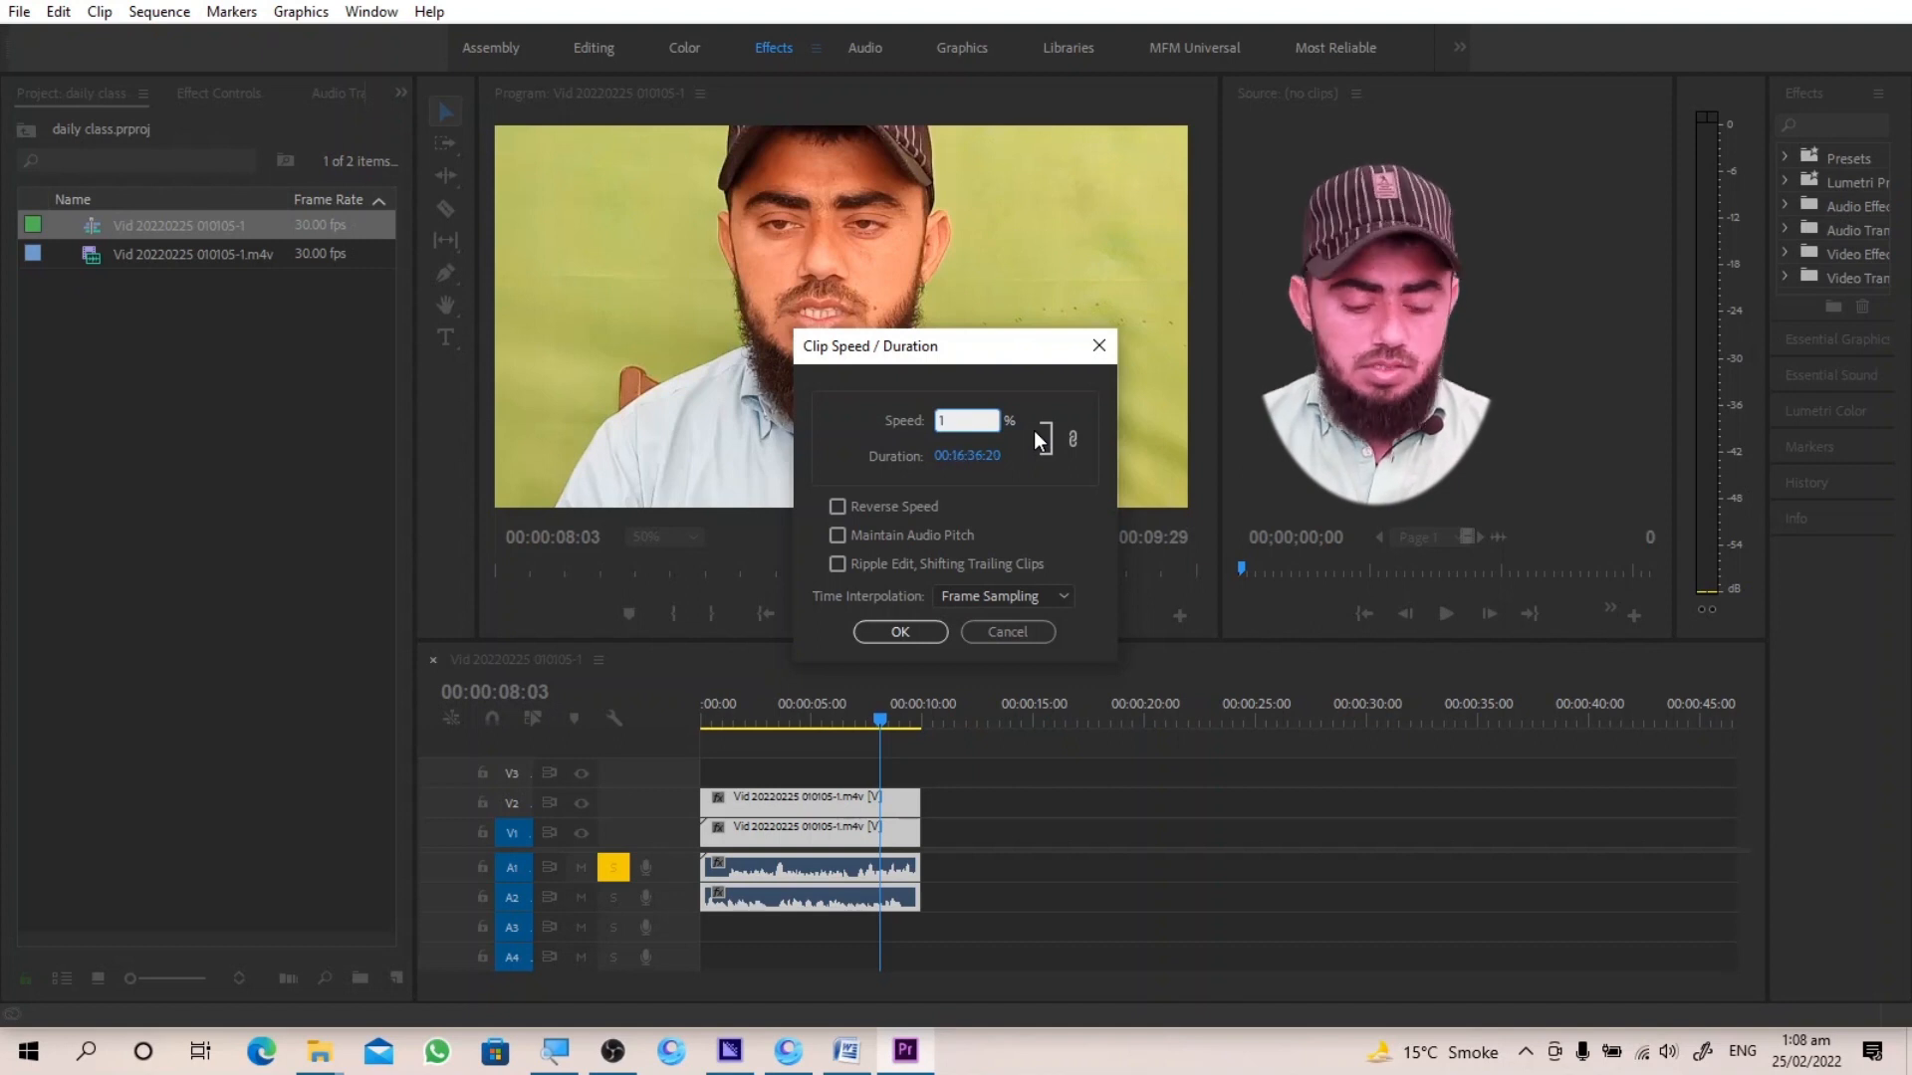
pyautogui.write('110')
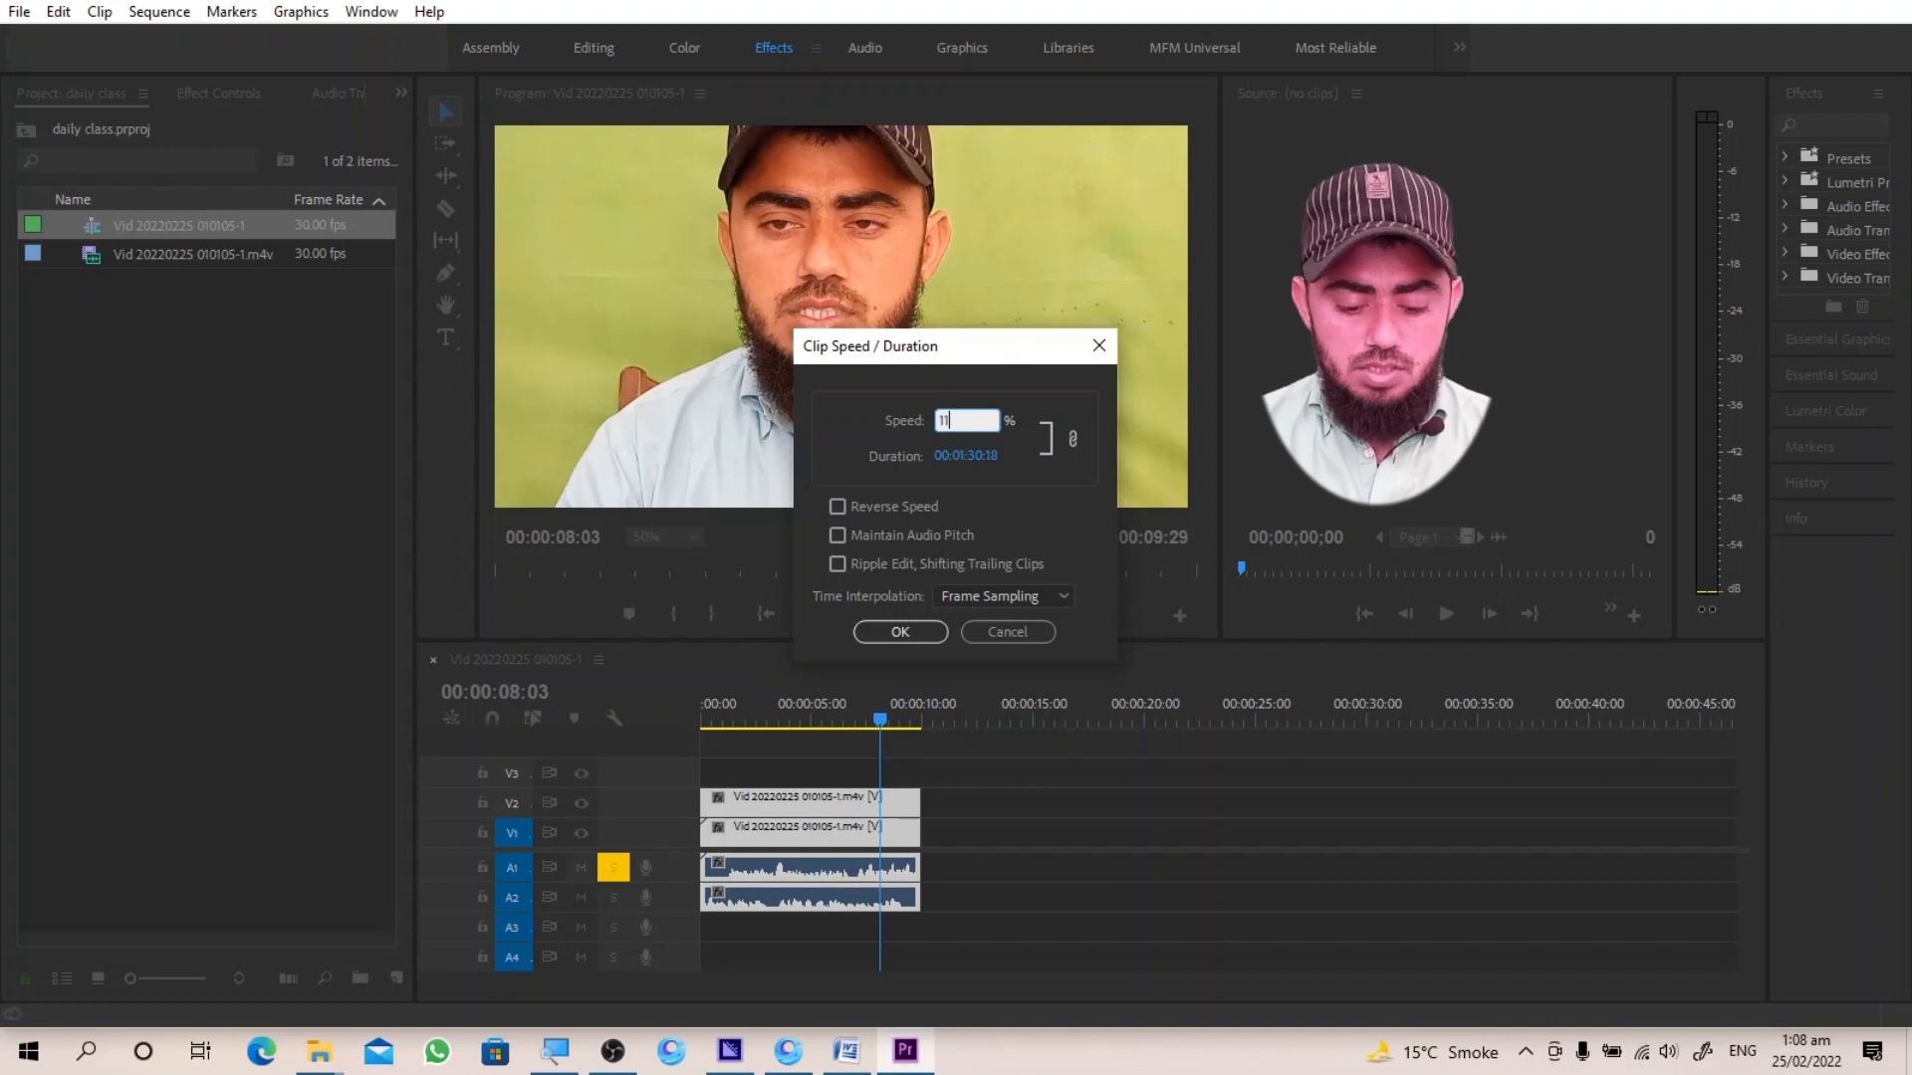
pyautogui.press('BackSpace')
pyautogui.press('BackSpace')
pyautogui.write('0')
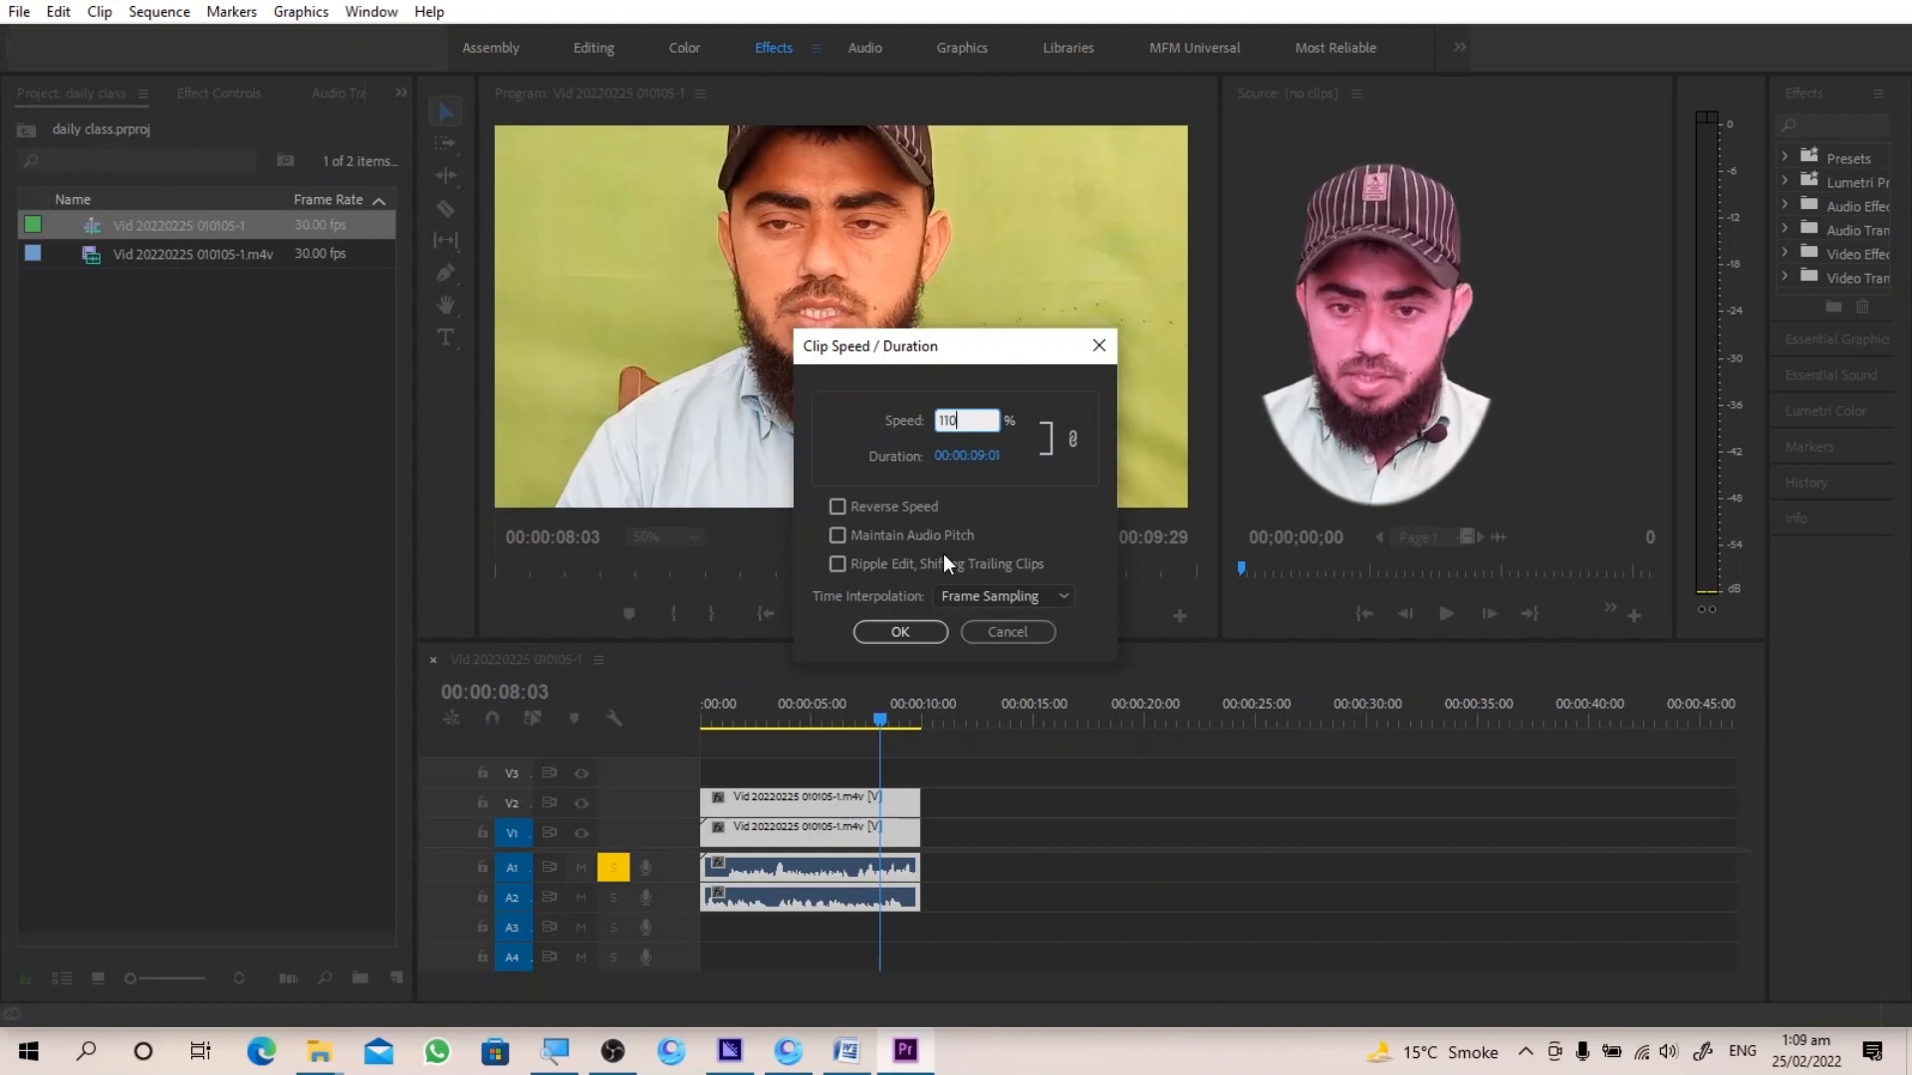
pyautogui.click(911, 629)
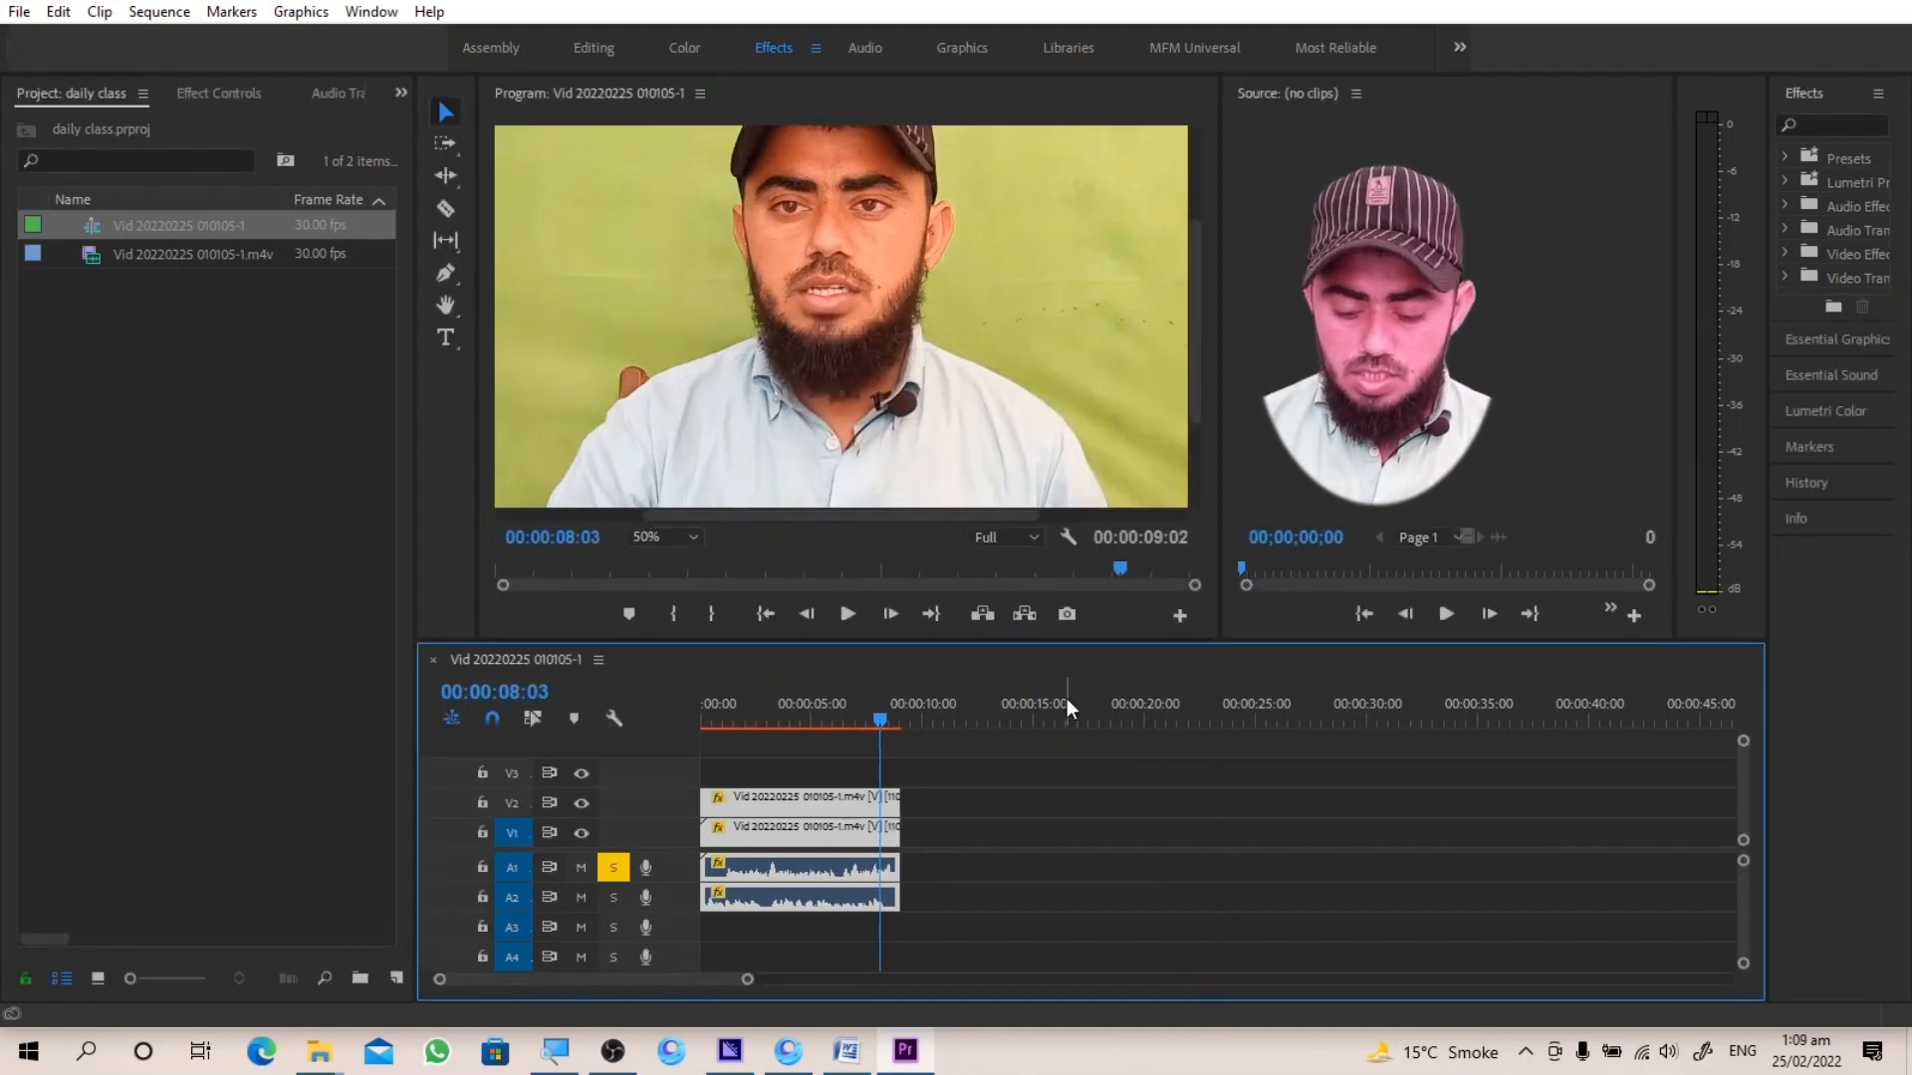
# Play the sped-up sequence from the start to check how the voice sounds
pyautogui.press('space')
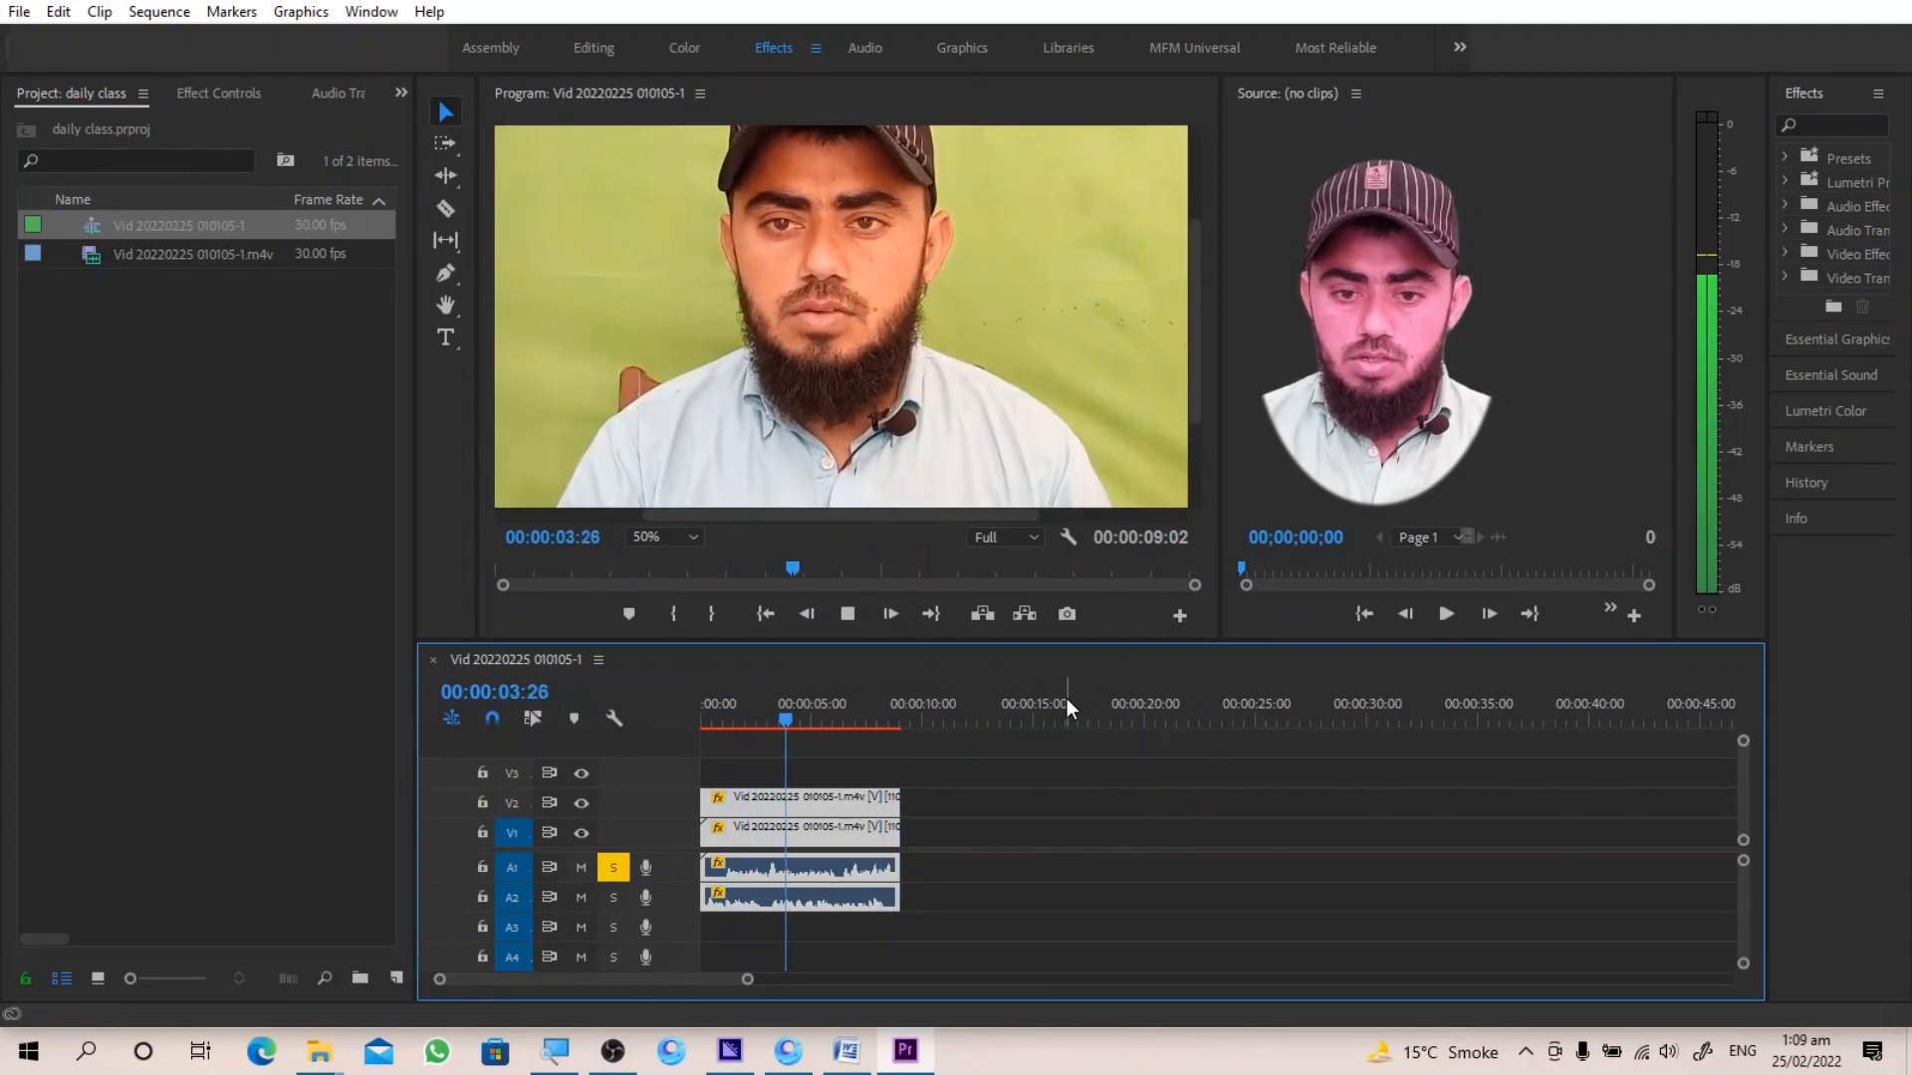
pyautogui.press('i')
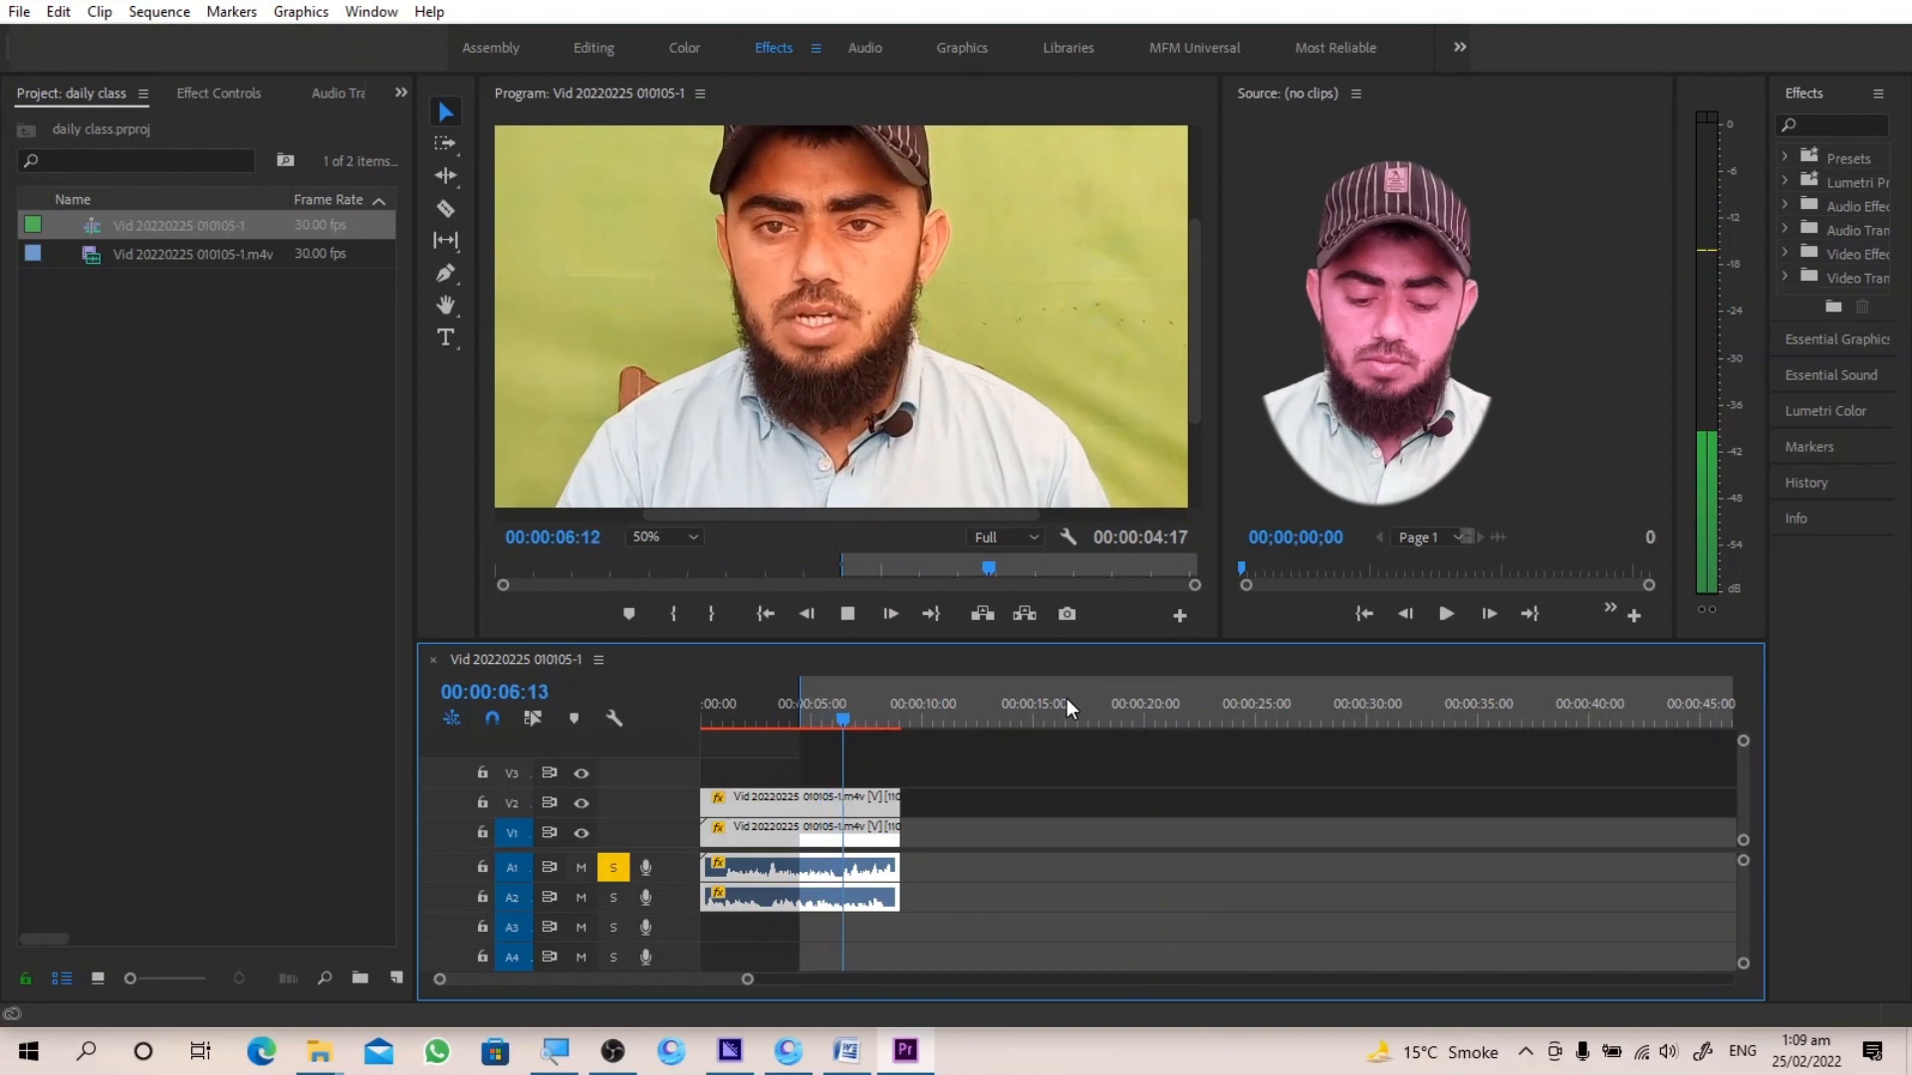
pyautogui.press('space')
pyautogui.hotkey('ctrl', 'shift', 'i')
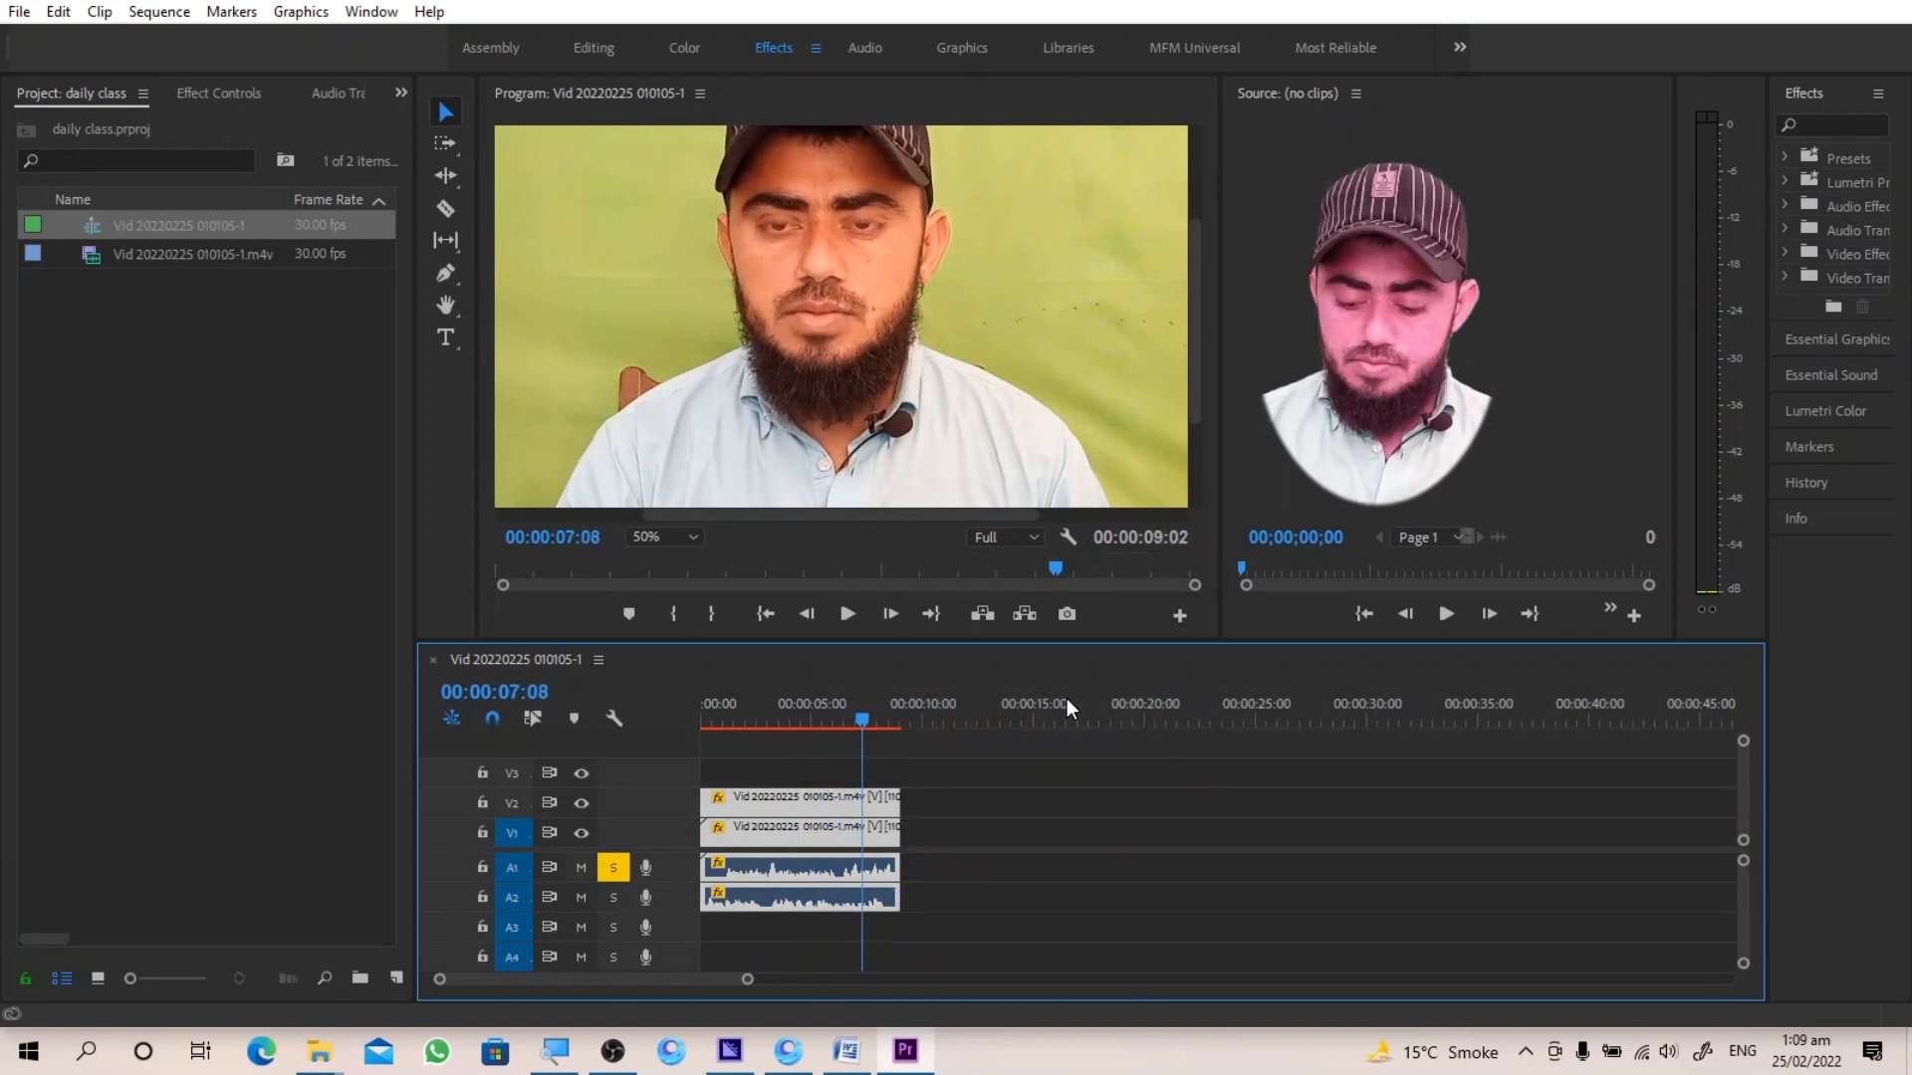
pyautogui.press('Home')
pyautogui.press('space')
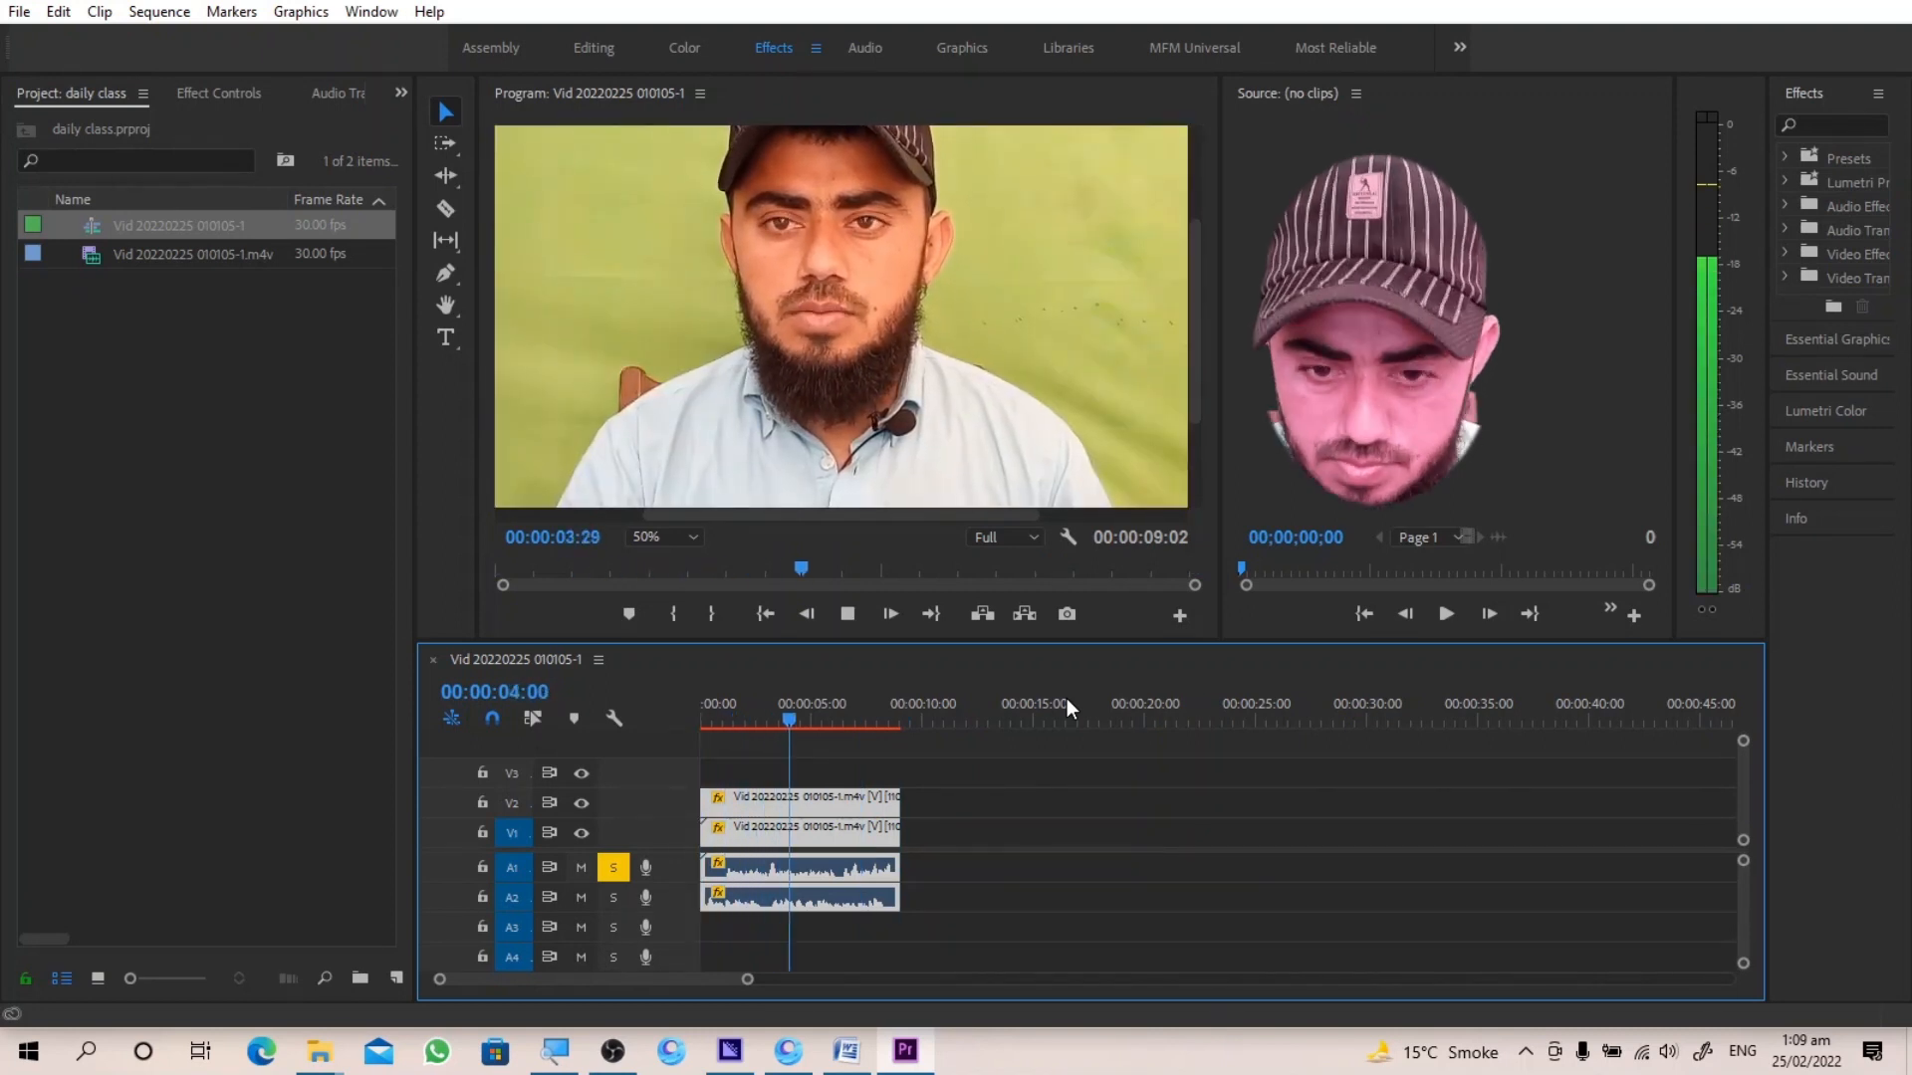
pyautogui.press('space')
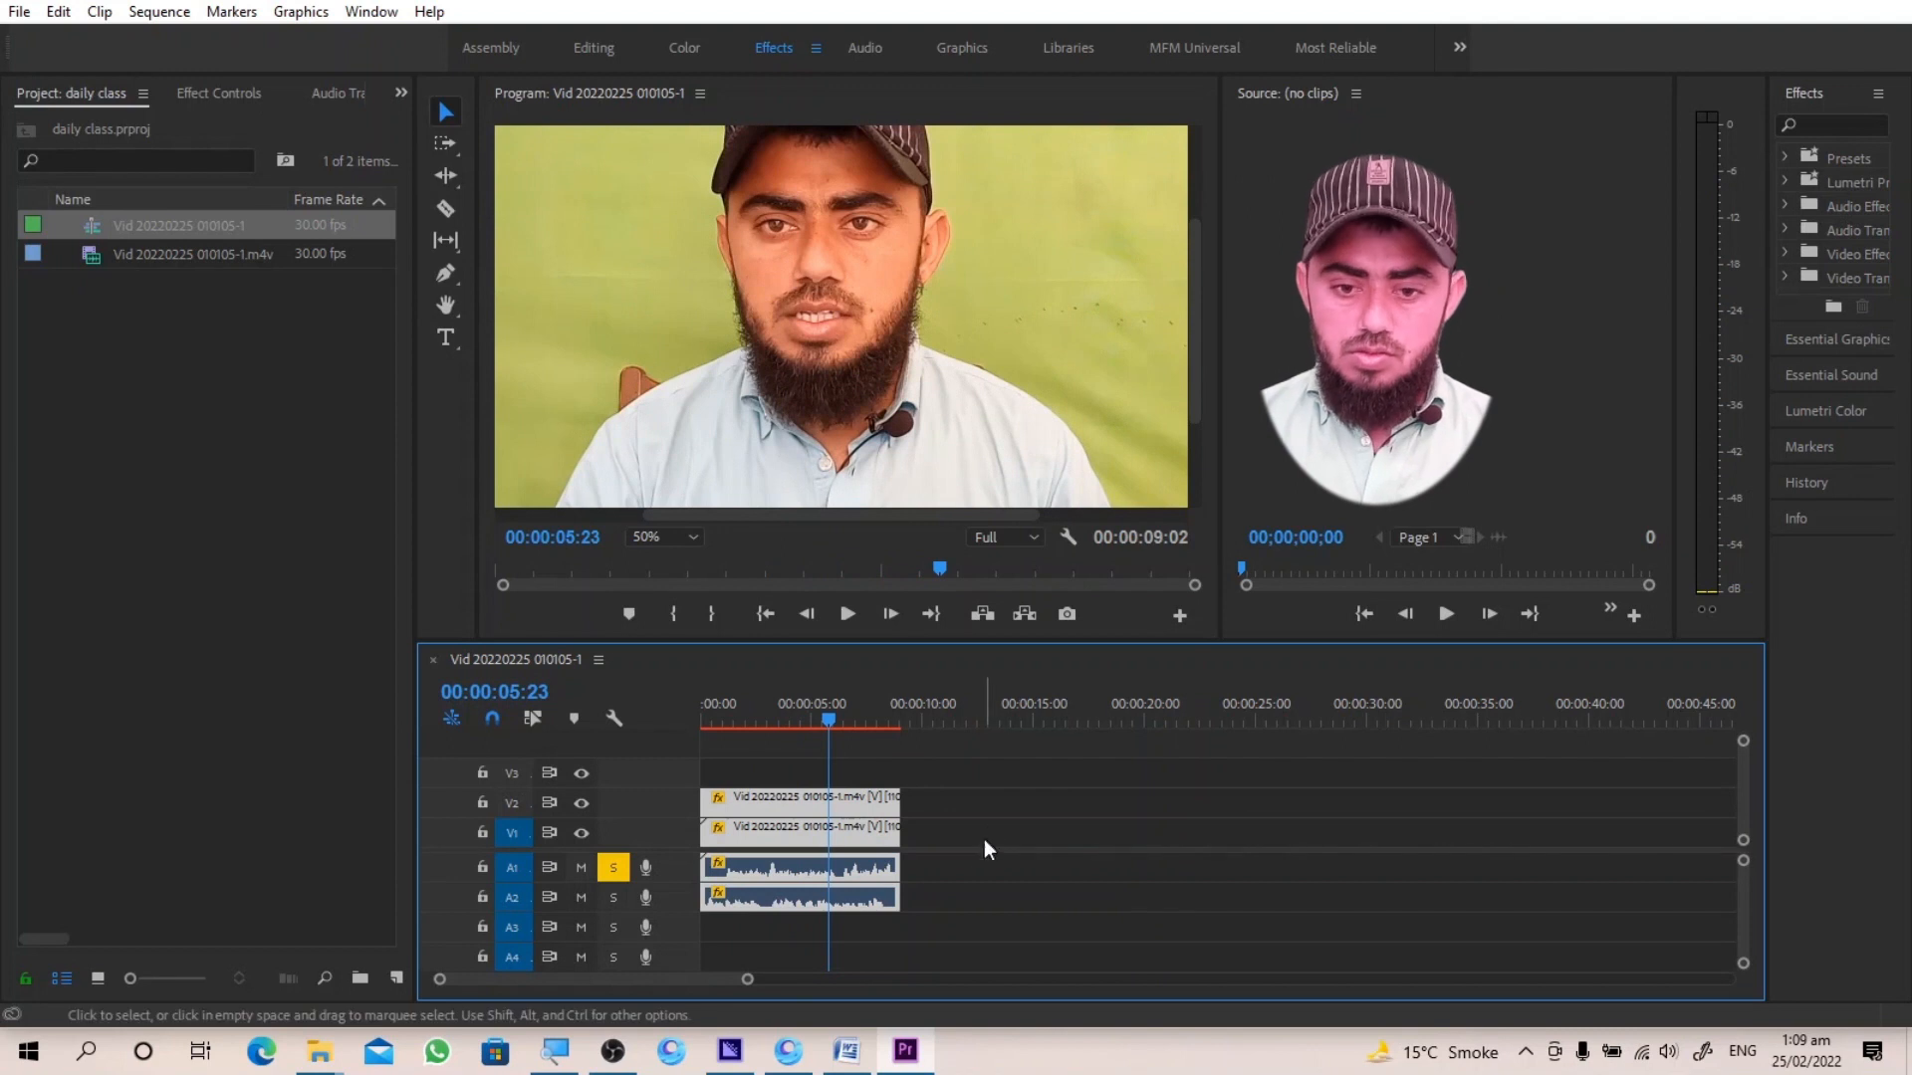
# Undo the speed change, the A1 solo and the V2 tail deletion, and play the sequence at normal speed
pyautogui.hotkey('ctrl', 'z')
pyautogui.hotkey('ctrl', 'z')
pyautogui.hotkey('ctrl', 'z')
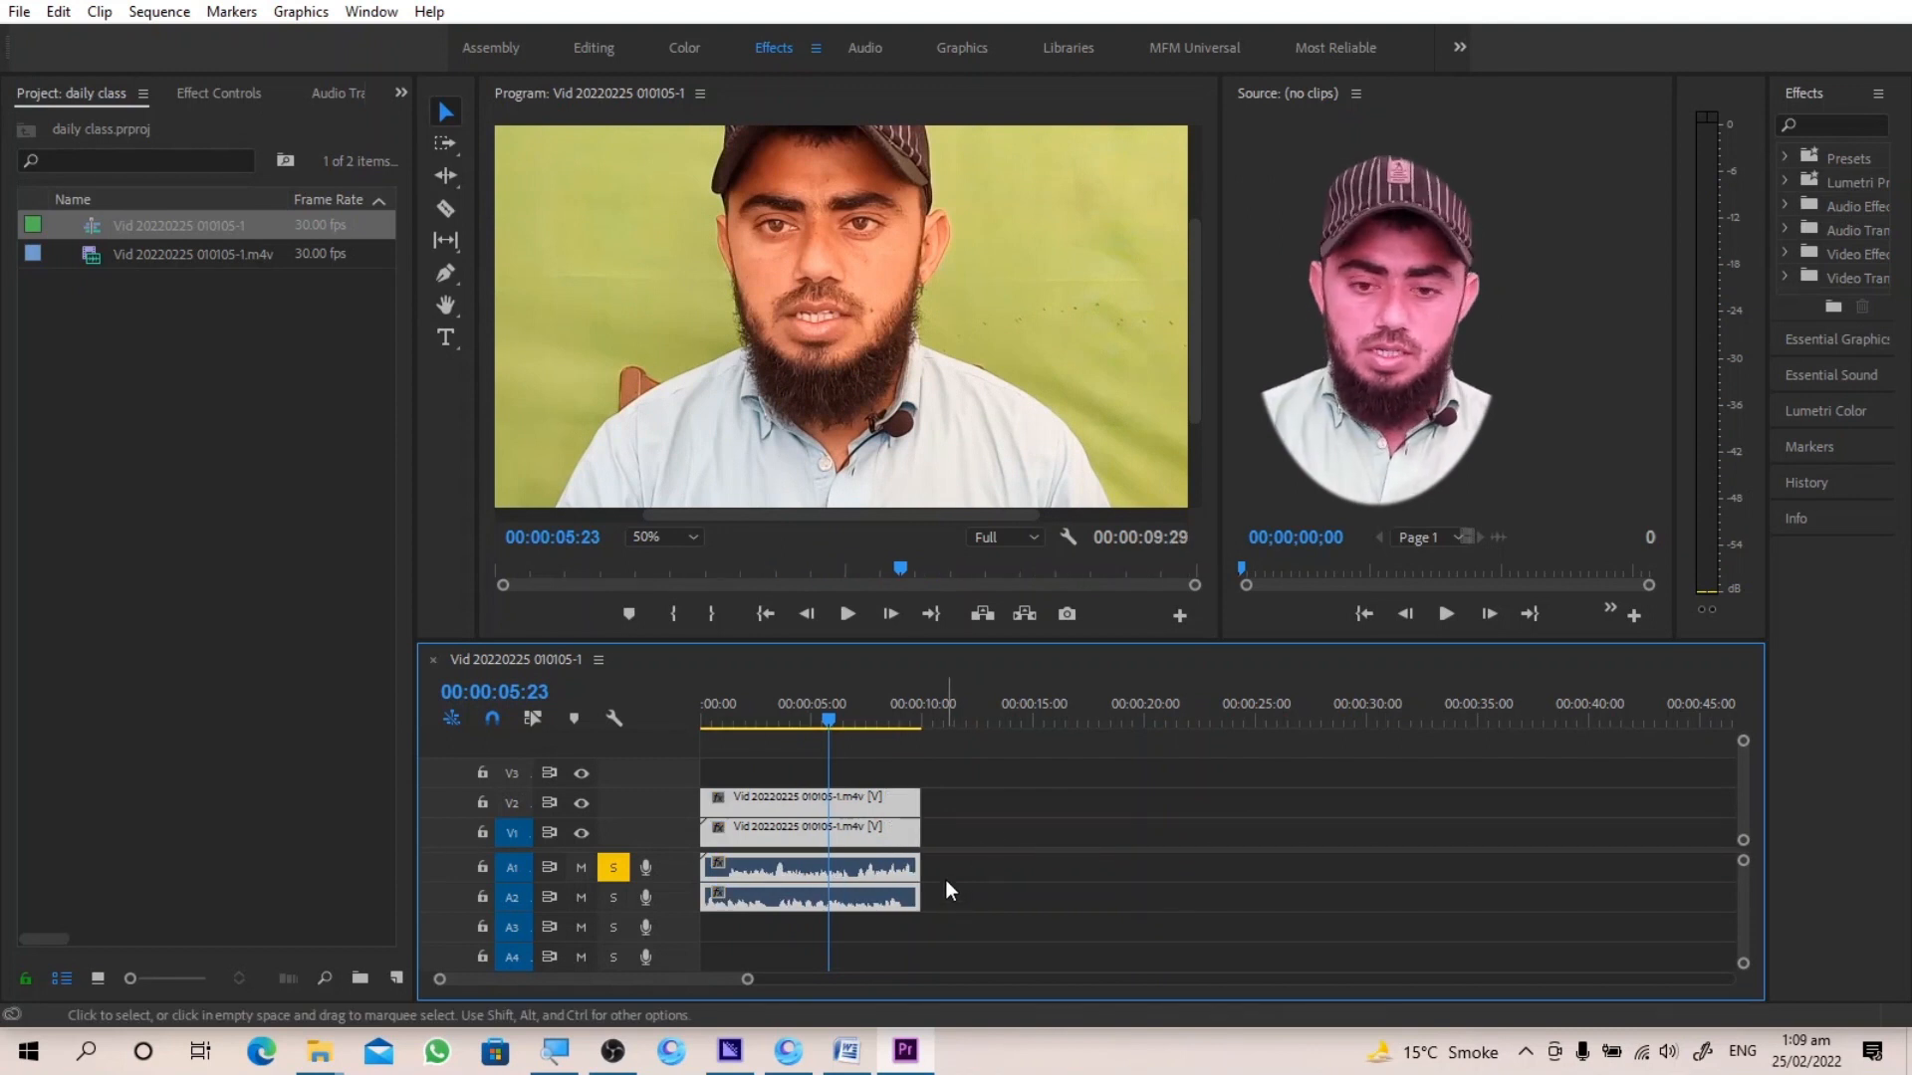
pyautogui.press('space')
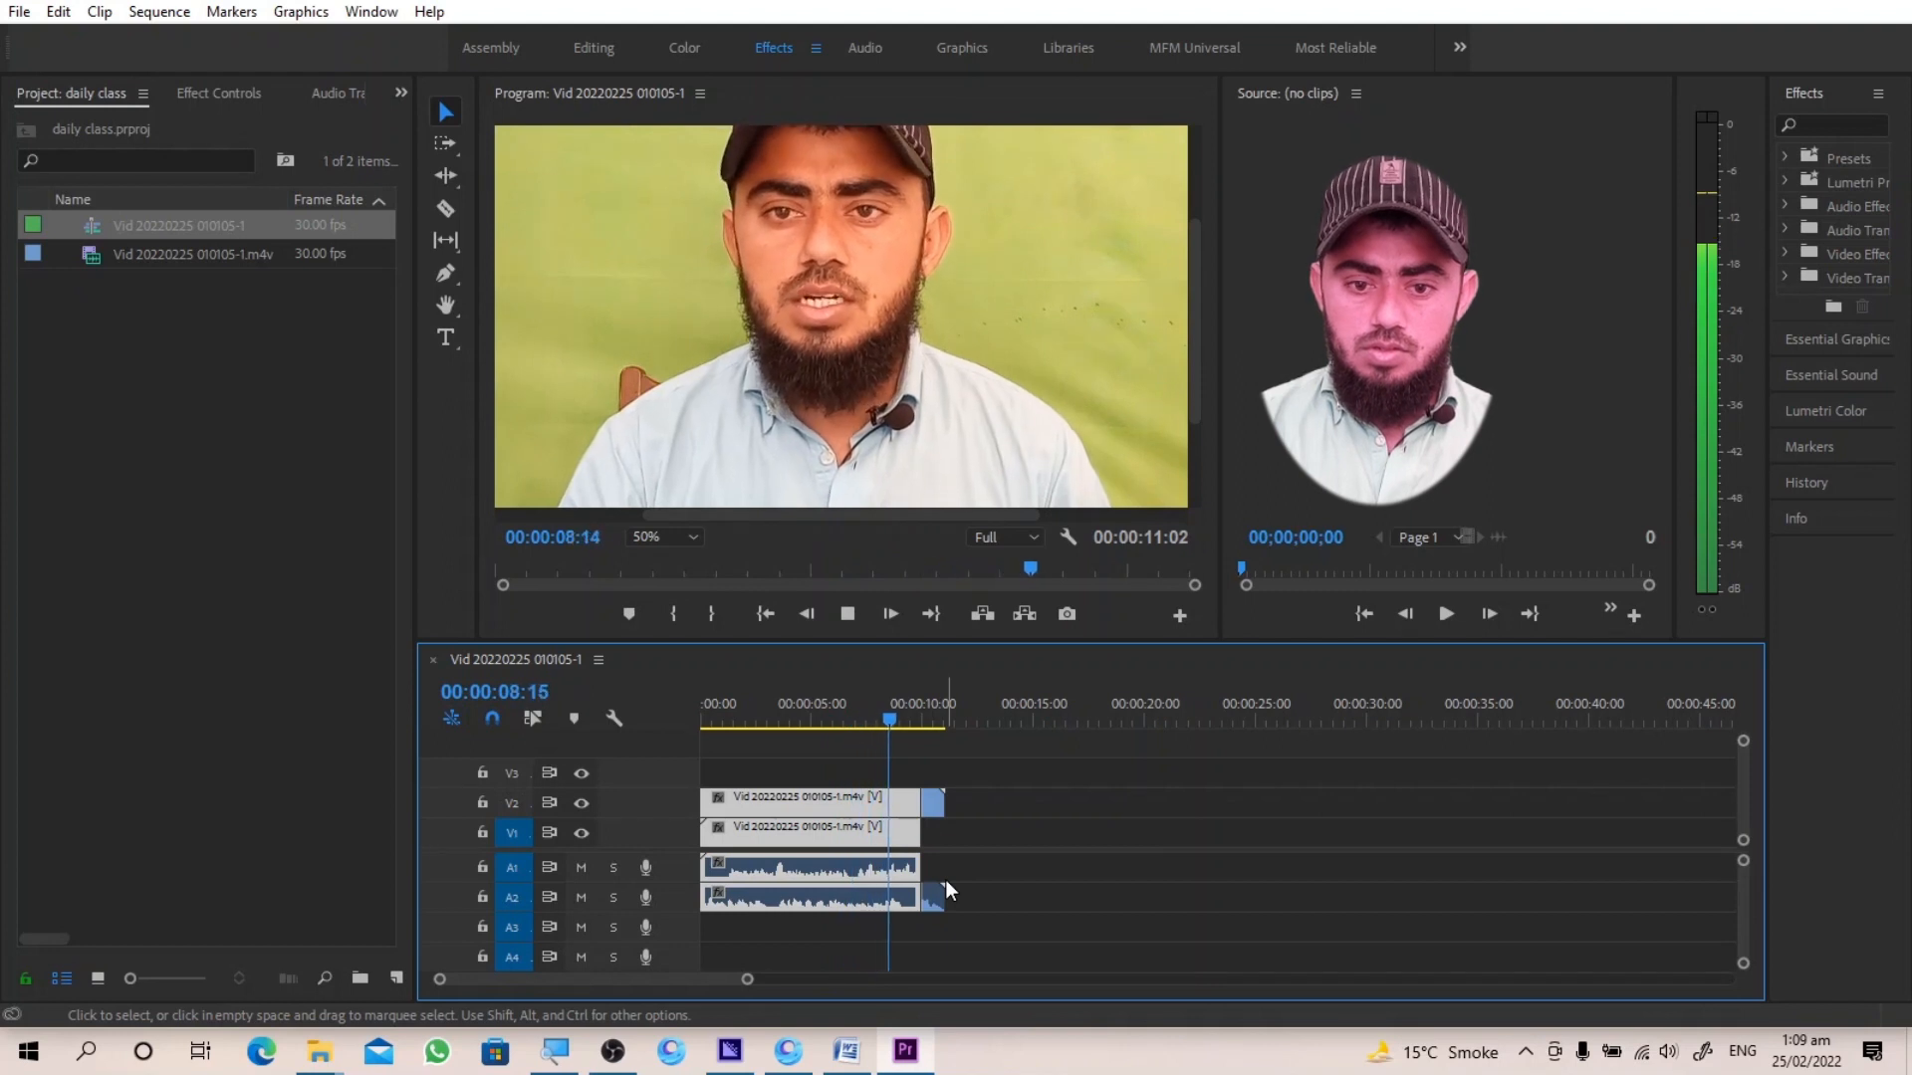
pyautogui.press('space')
# Solo audio track A1 and delete the leftover clip segment past 00:00:09:29 on V2 and A2
pyautogui.click(613, 865)
pyautogui.moveTo(959, 928); pyautogui.dragTo(936, 790)
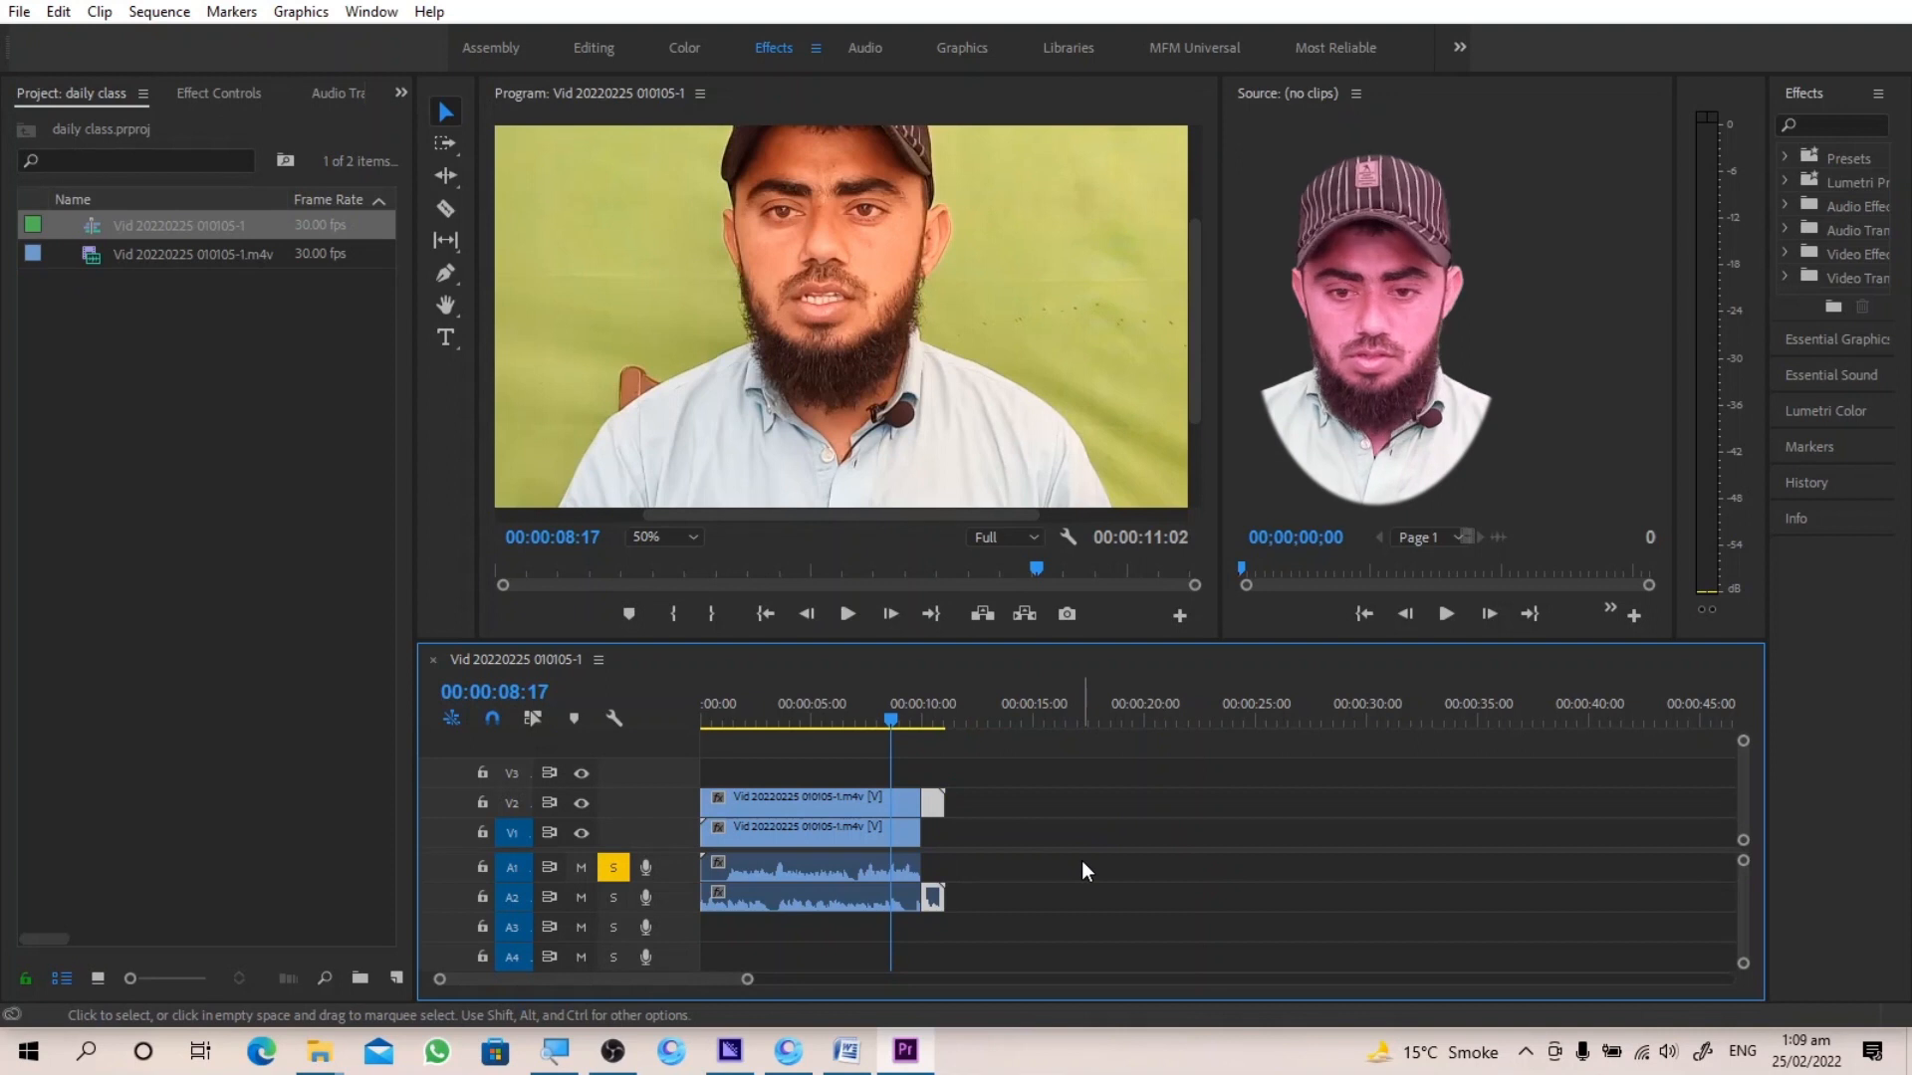
pyautogui.press('Delete')
pyautogui.press('Home')
# Set the speed of all clips to 110% with Maintain Audio Pitch enabled, and play the sequence
pyautogui.moveTo(876, 926); pyautogui.dragTo(917, 772)
pyautogui.rightClick(910, 816)
pyautogui.click(1011, 676)
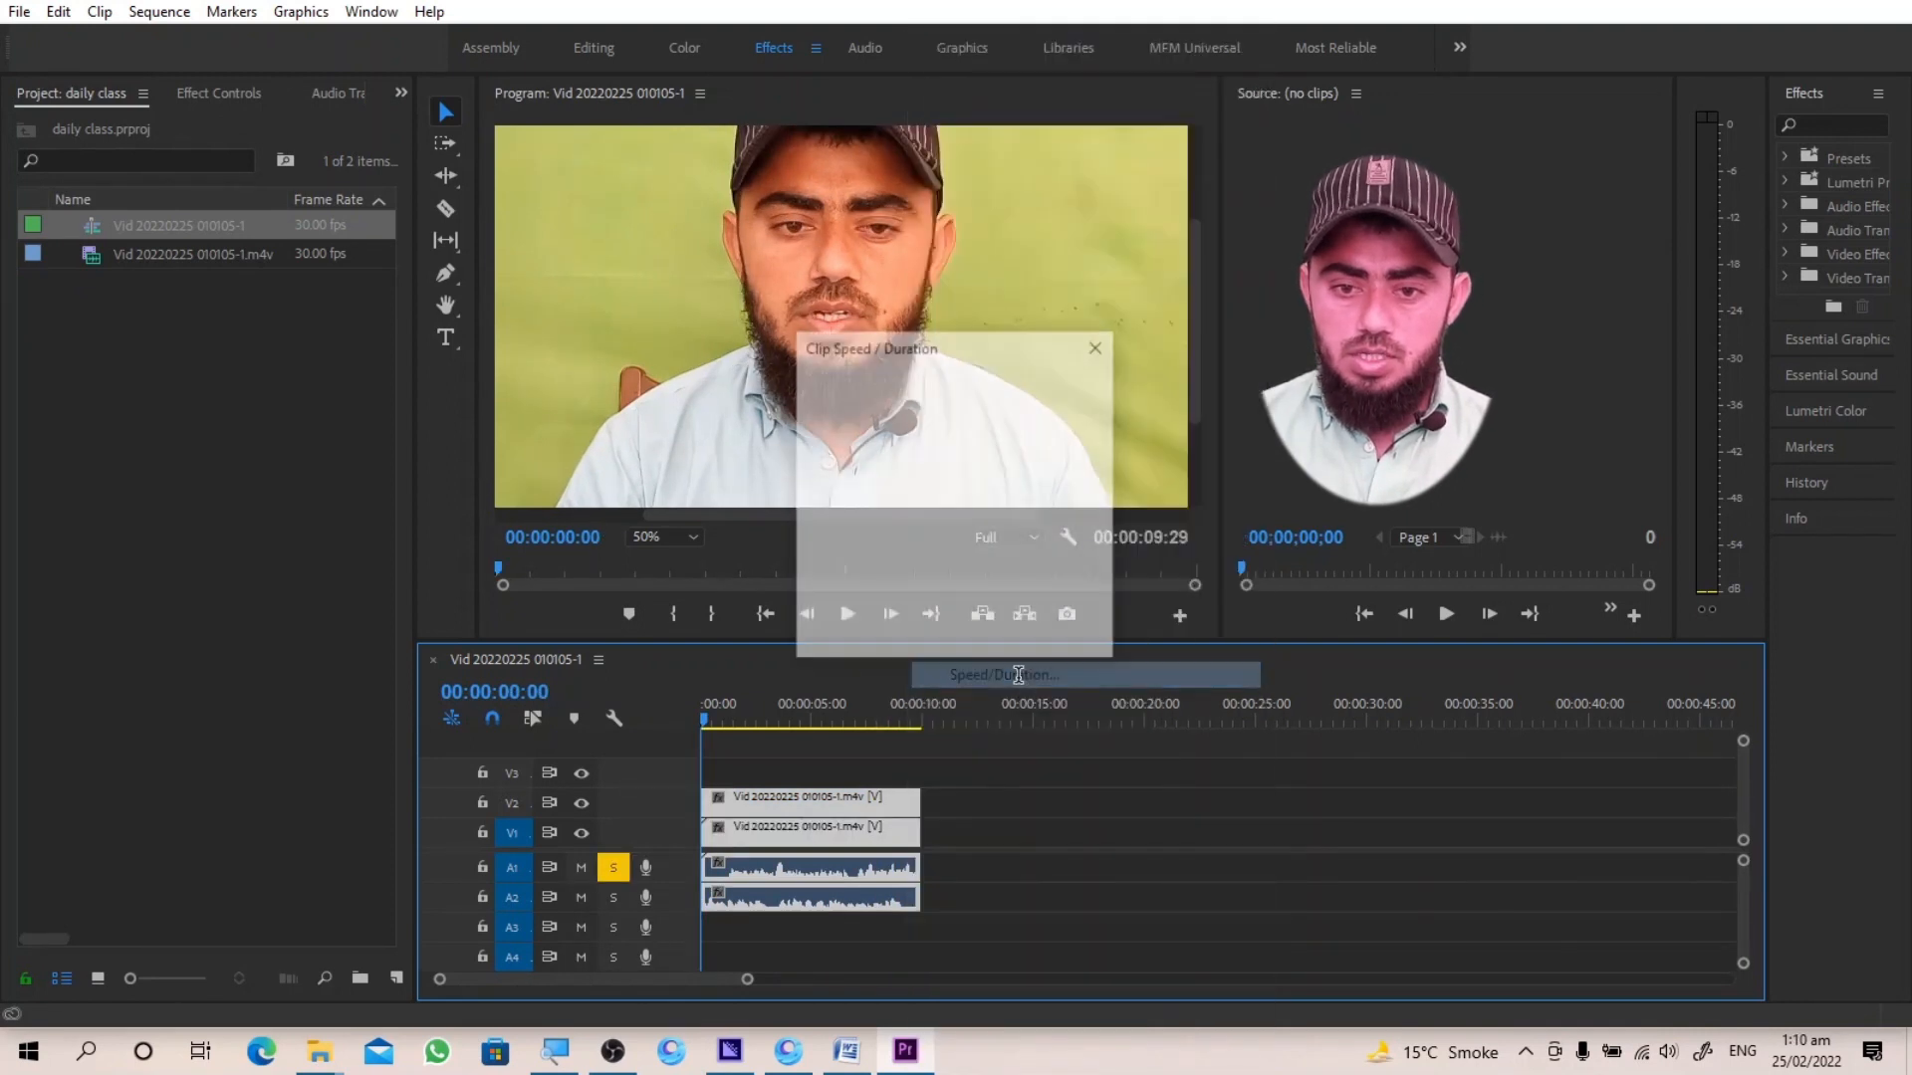
pyautogui.write('110')
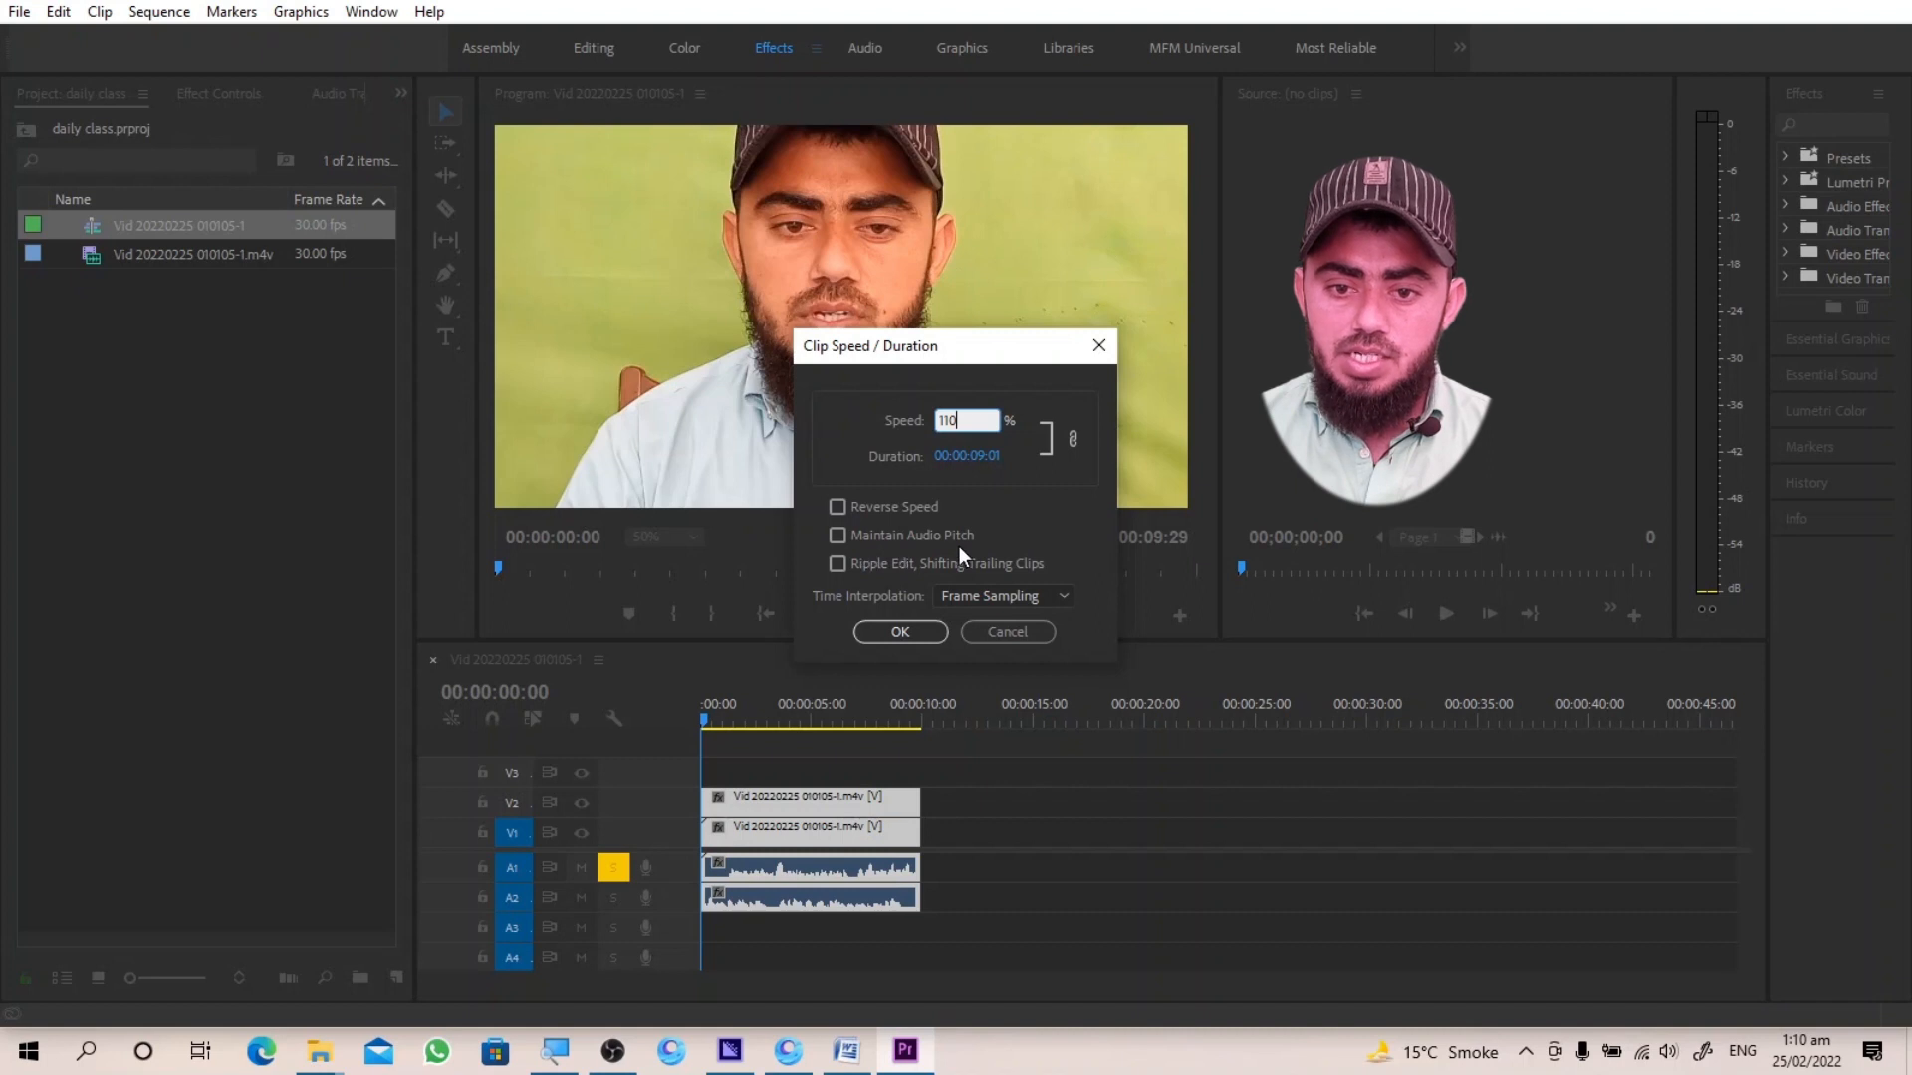
pyautogui.click(837, 544)
pyautogui.click(916, 631)
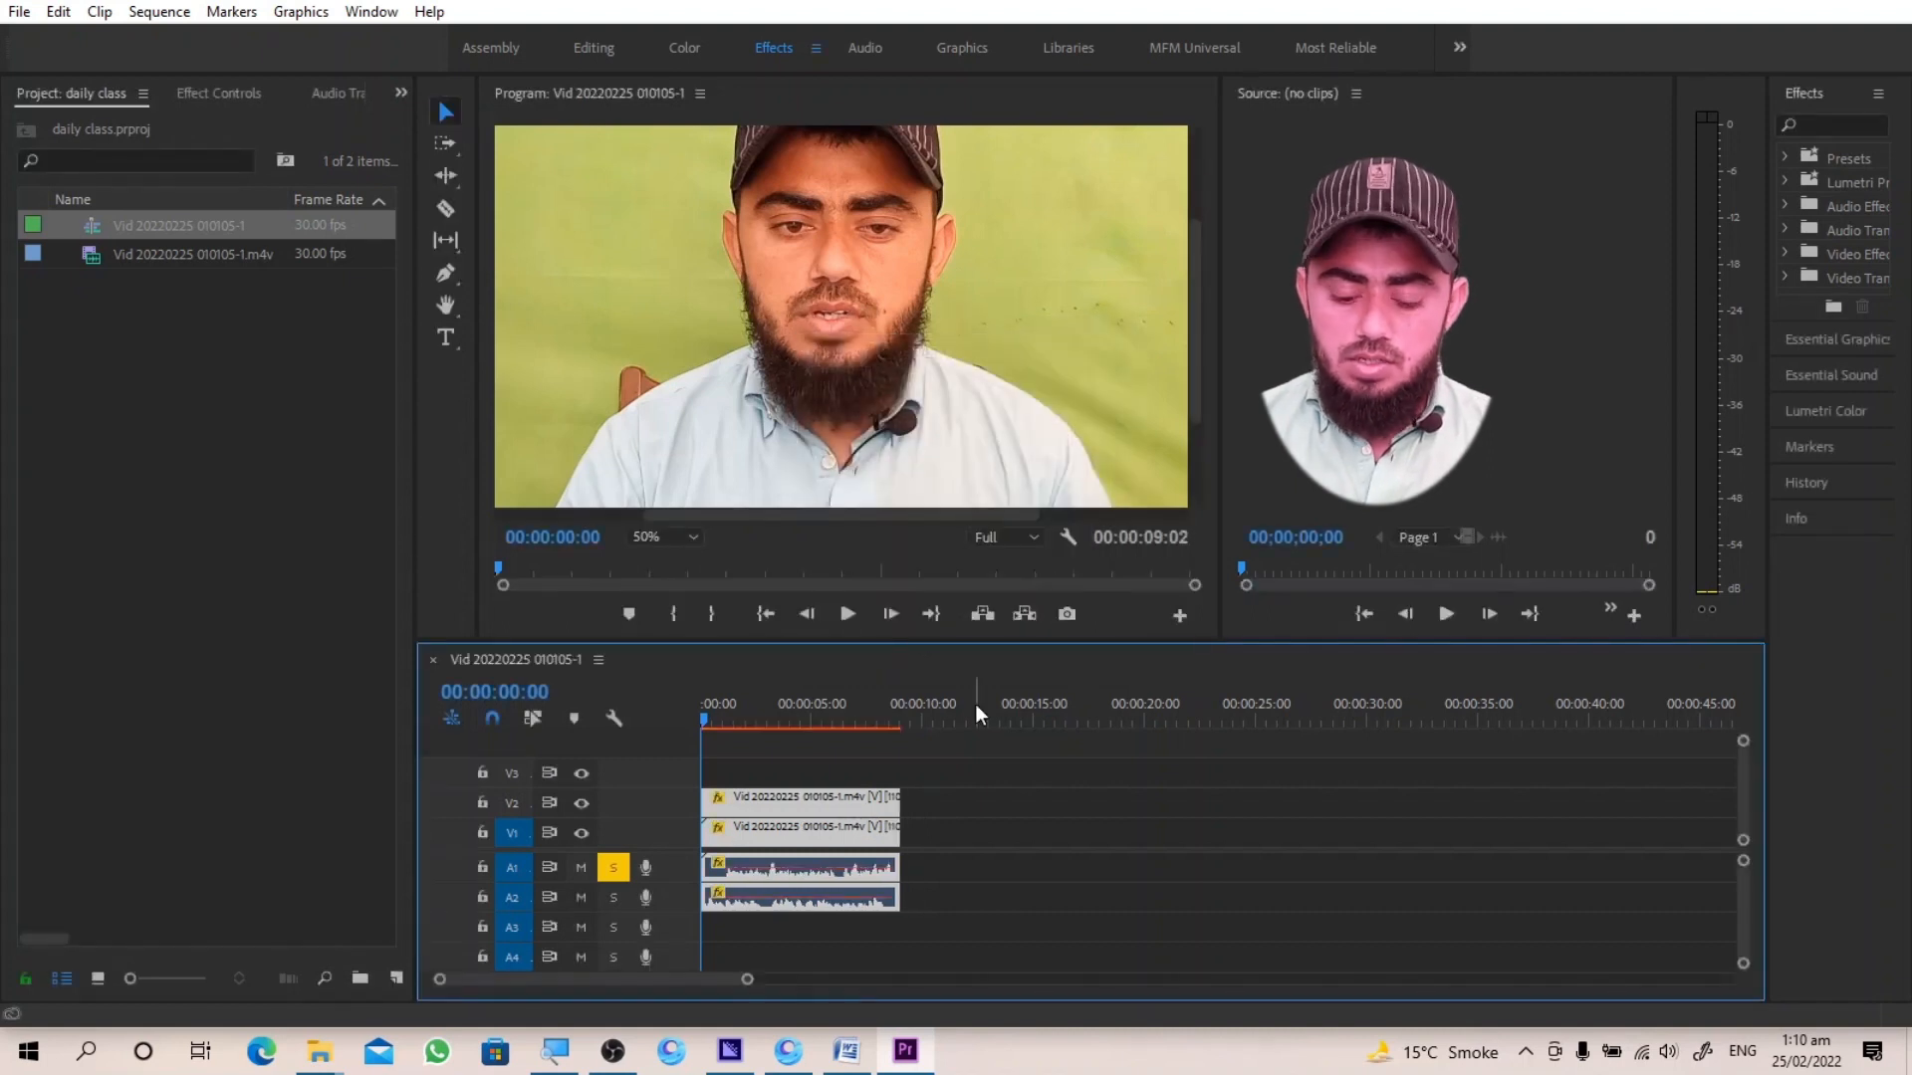
pyautogui.press('space')
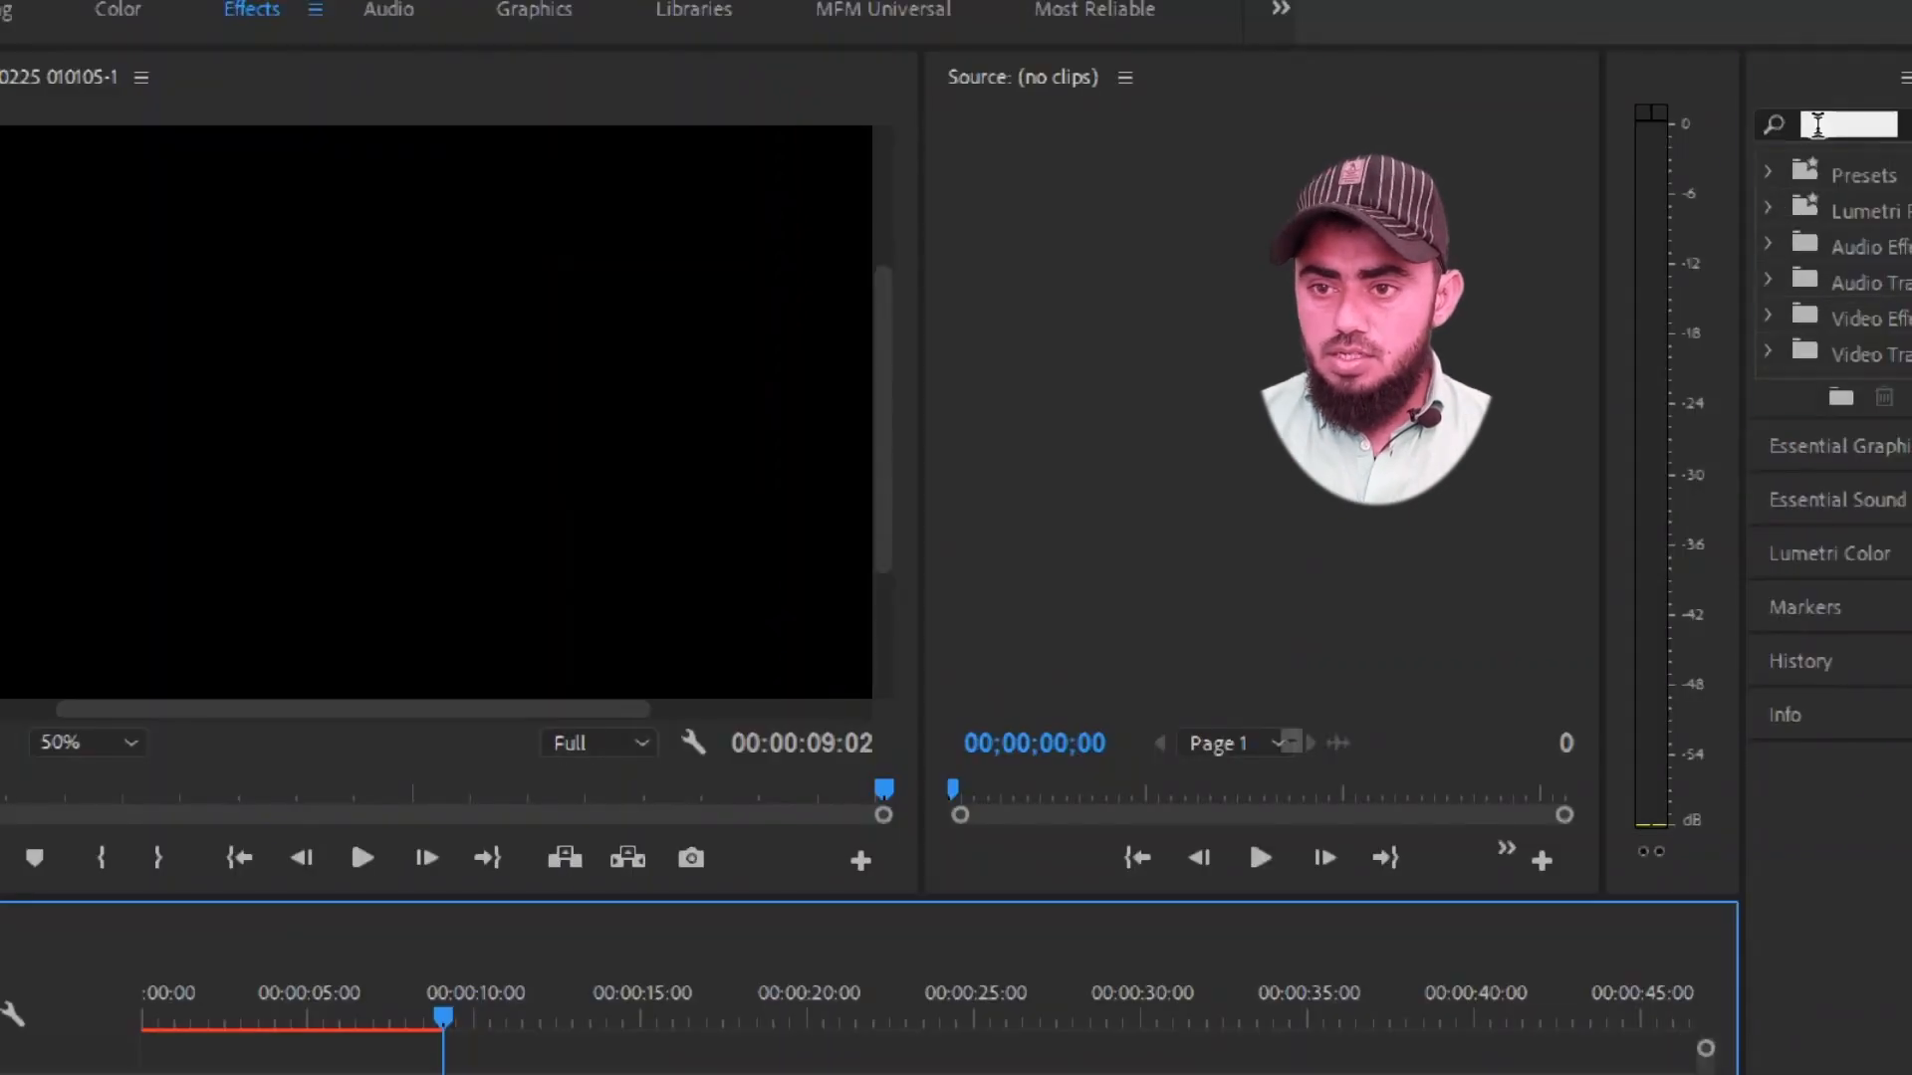
# Find the Pitch Shifter audio effect, apply it to the selected clips on A1 and A2, and play the result
pyautogui.click(1816, 124)
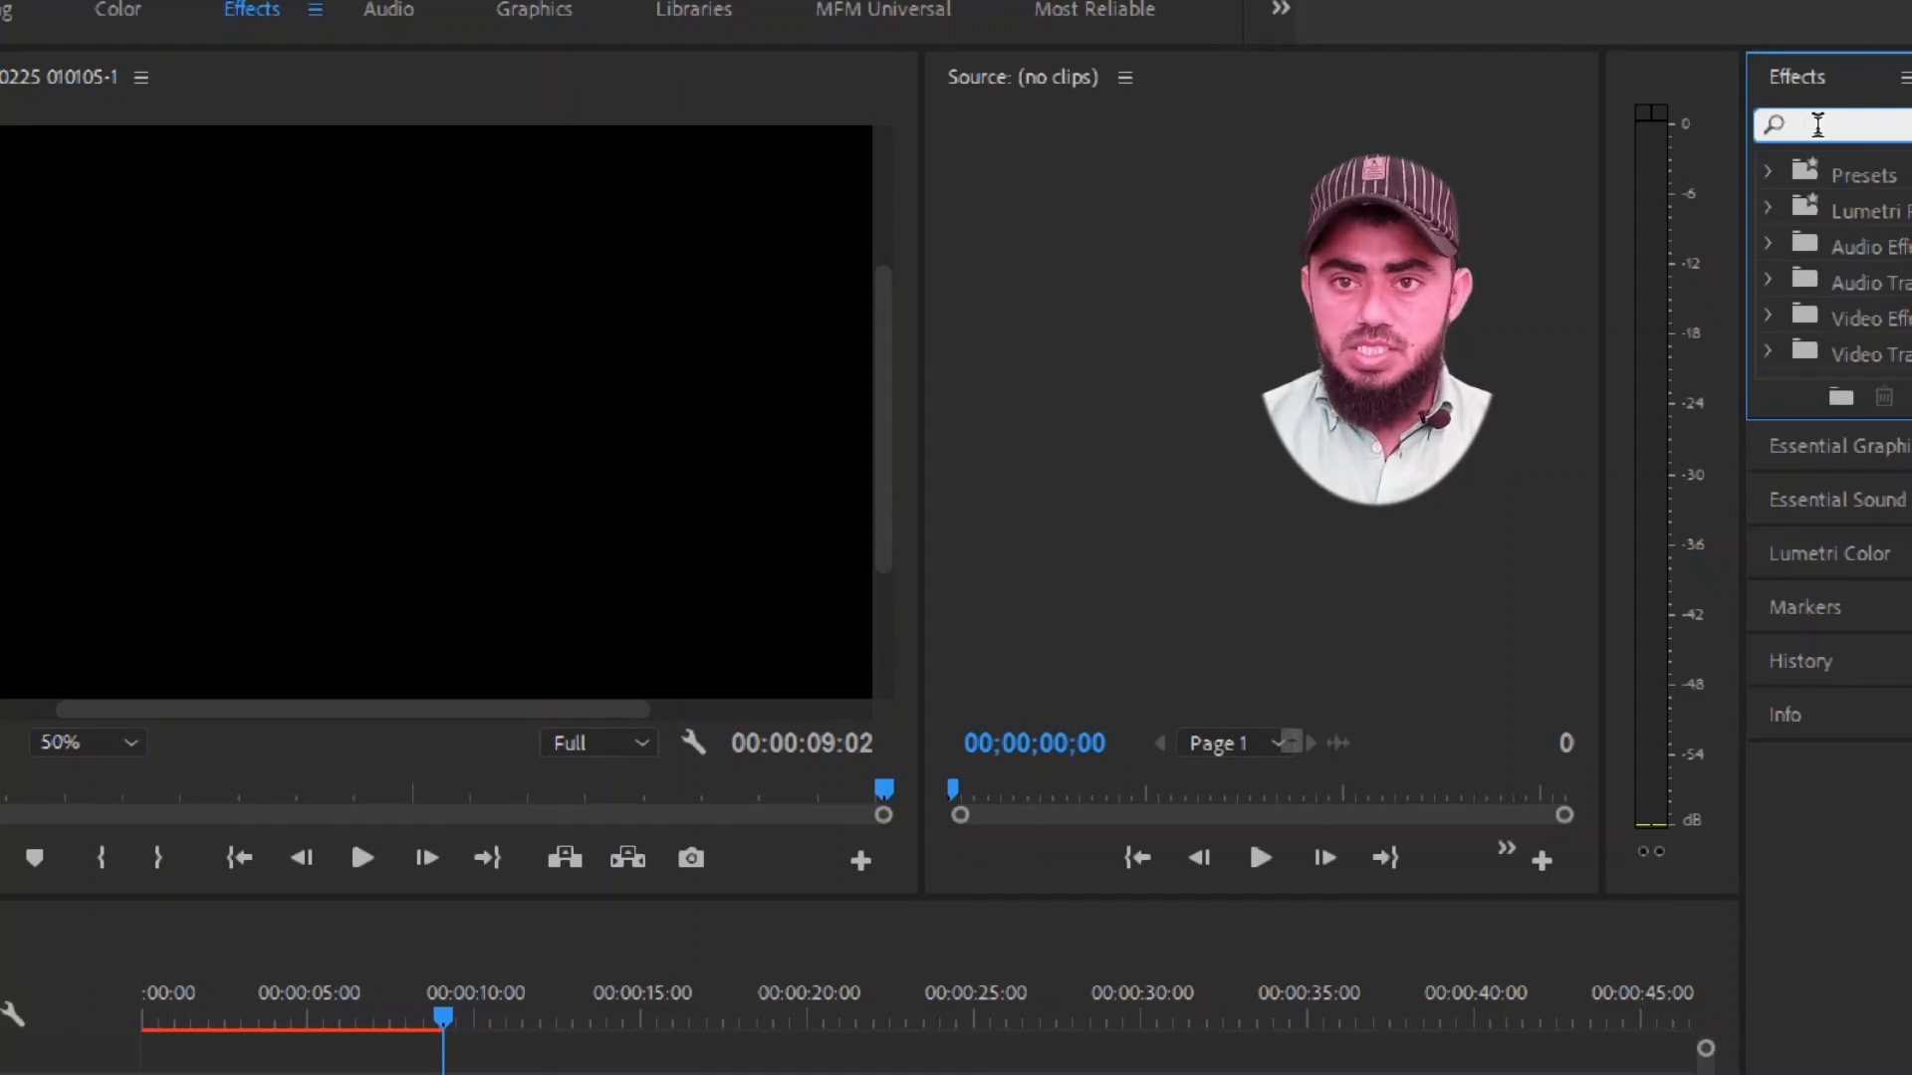
pyautogui.write('pitch shi')
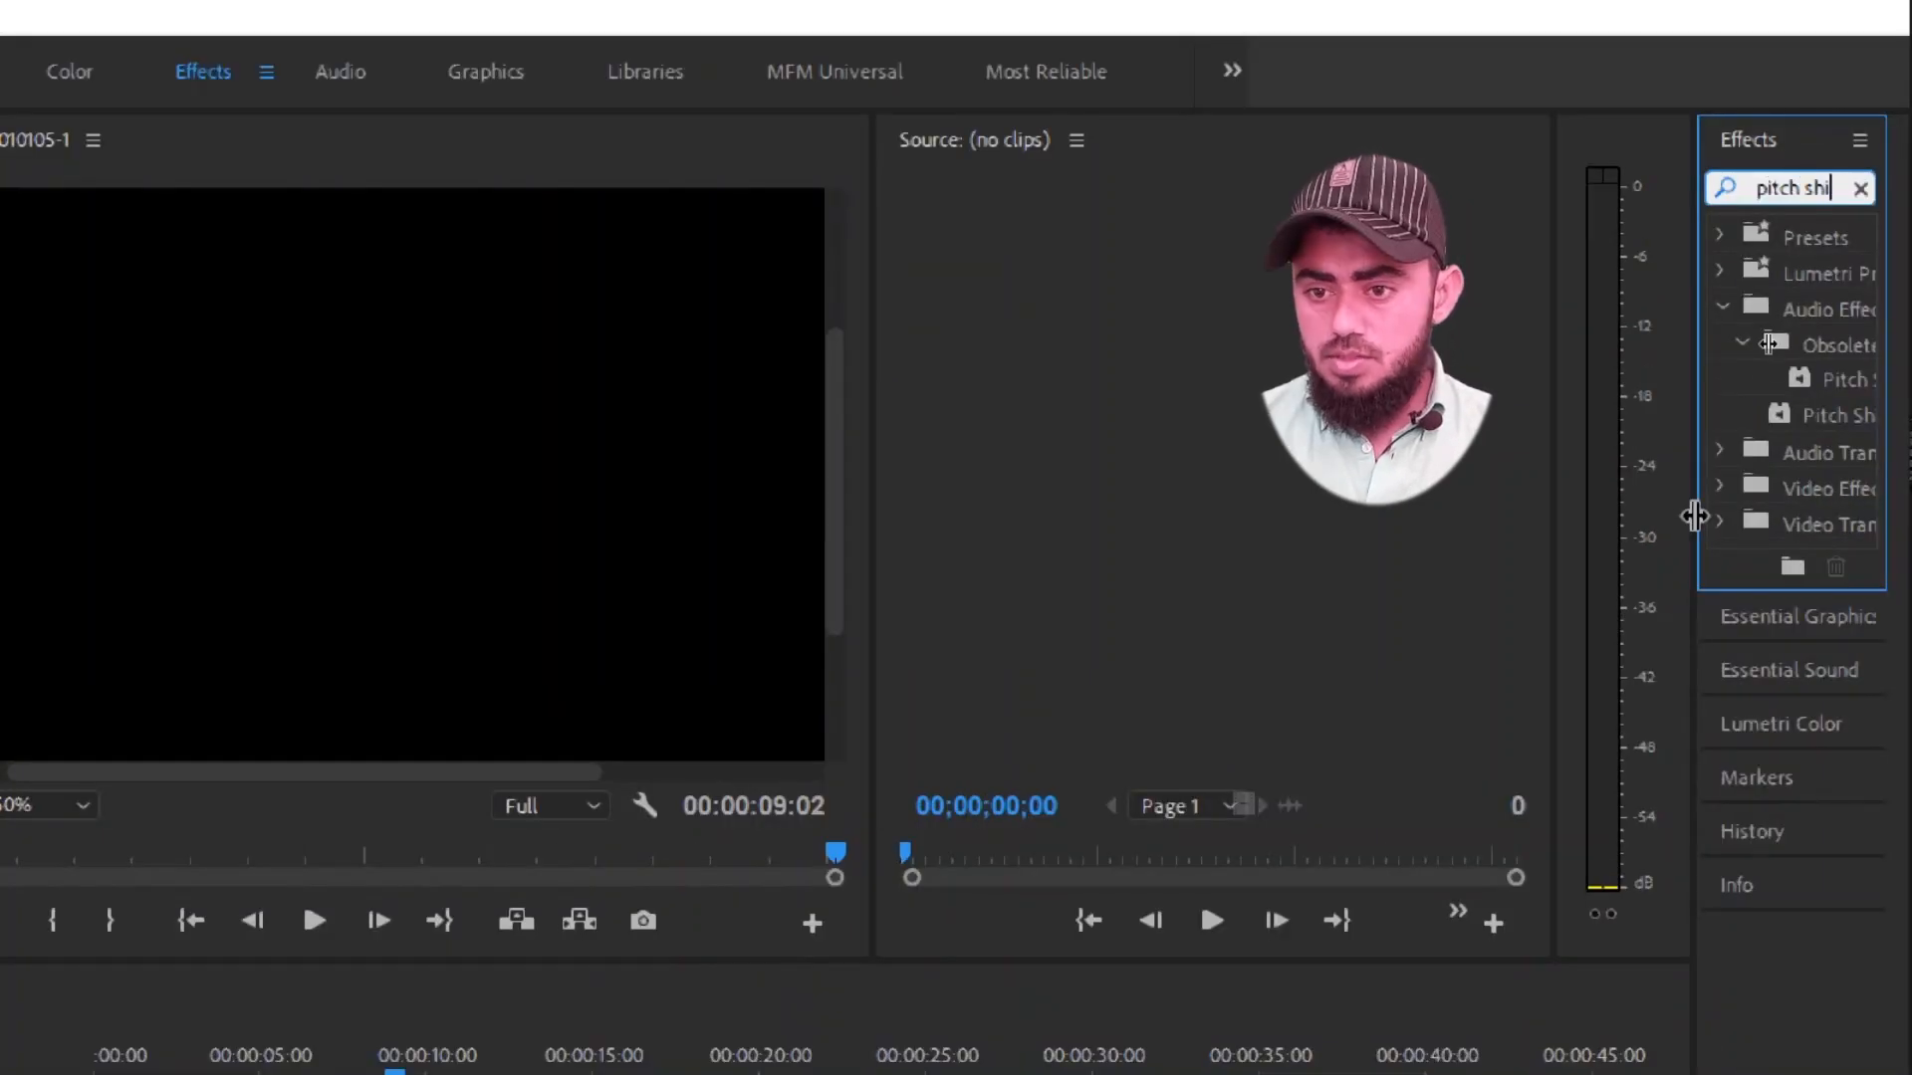
pyautogui.moveTo(1693, 545); pyautogui.dragTo(1600, 554)
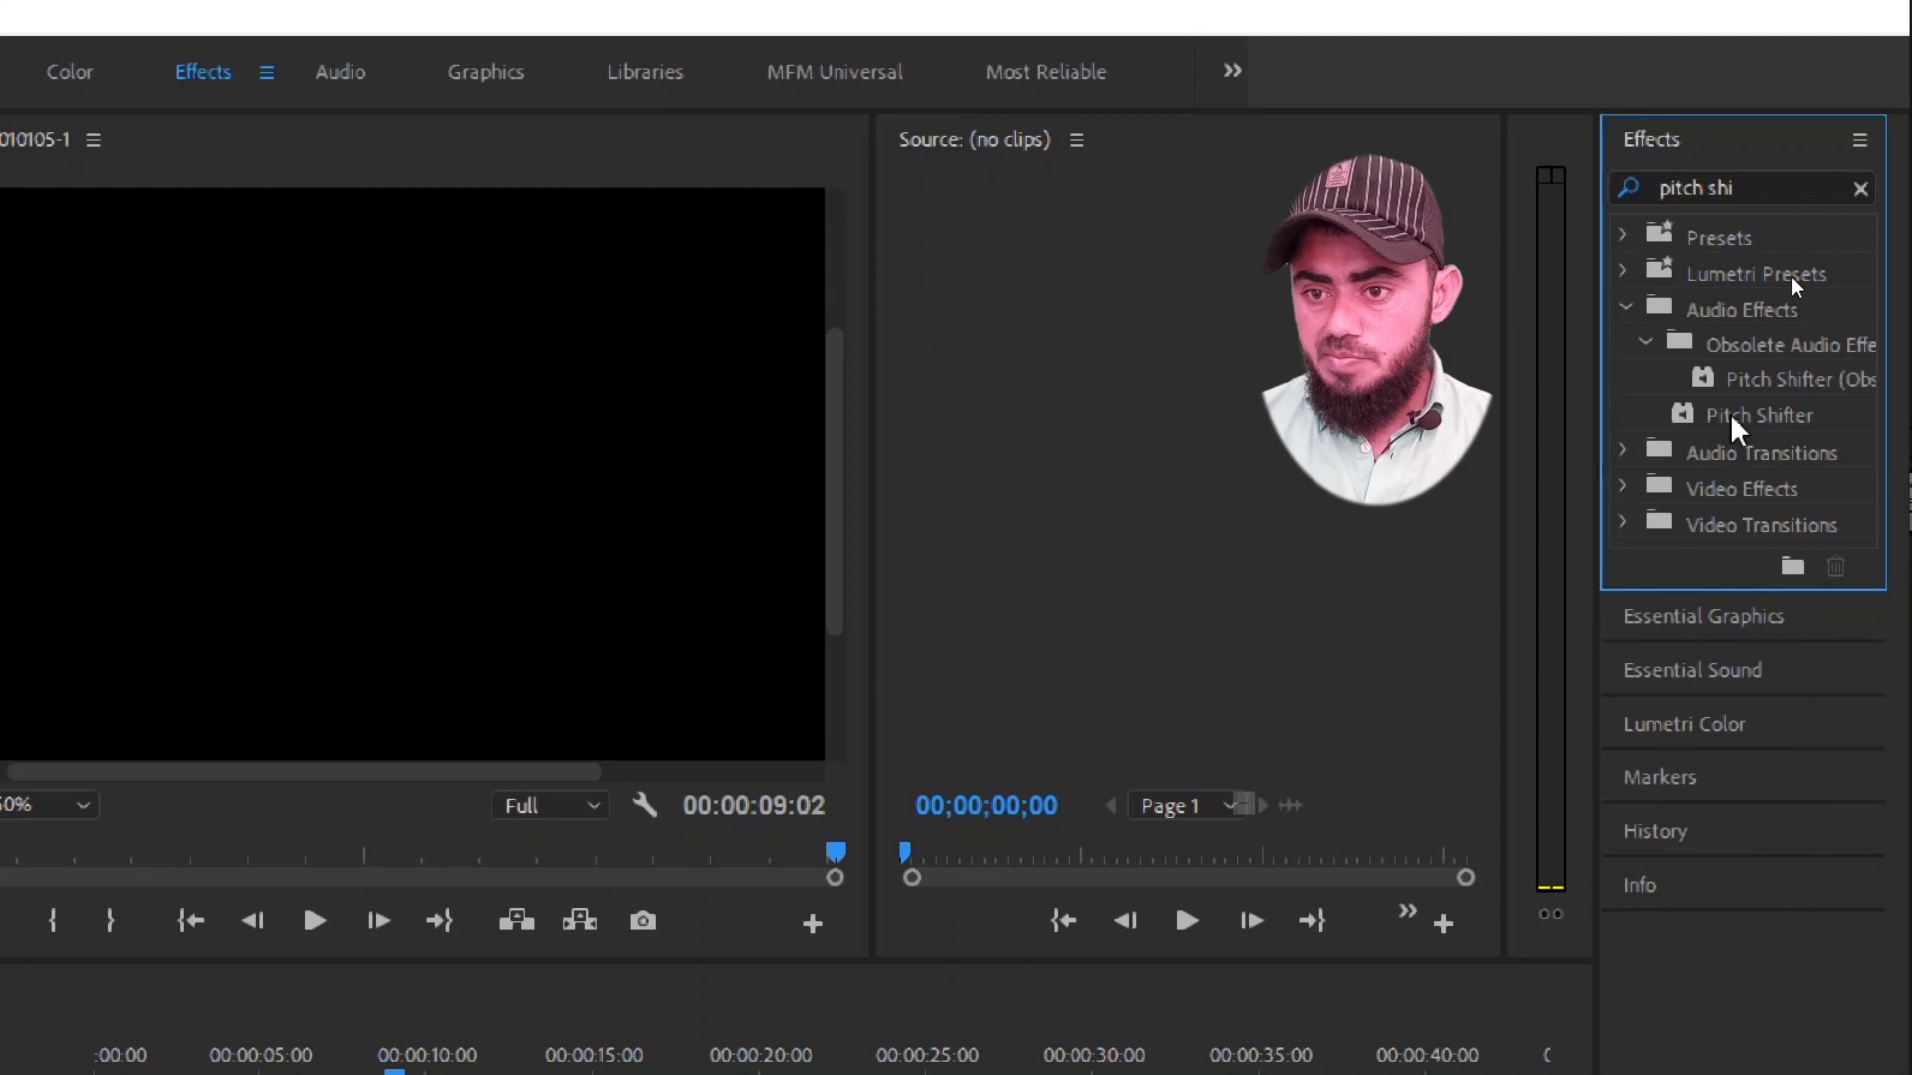
pyautogui.moveTo(1679, 414); pyautogui.dragTo(856, 825)
pyautogui.moveTo(326, 978); pyautogui.dragTo(141, 1029)
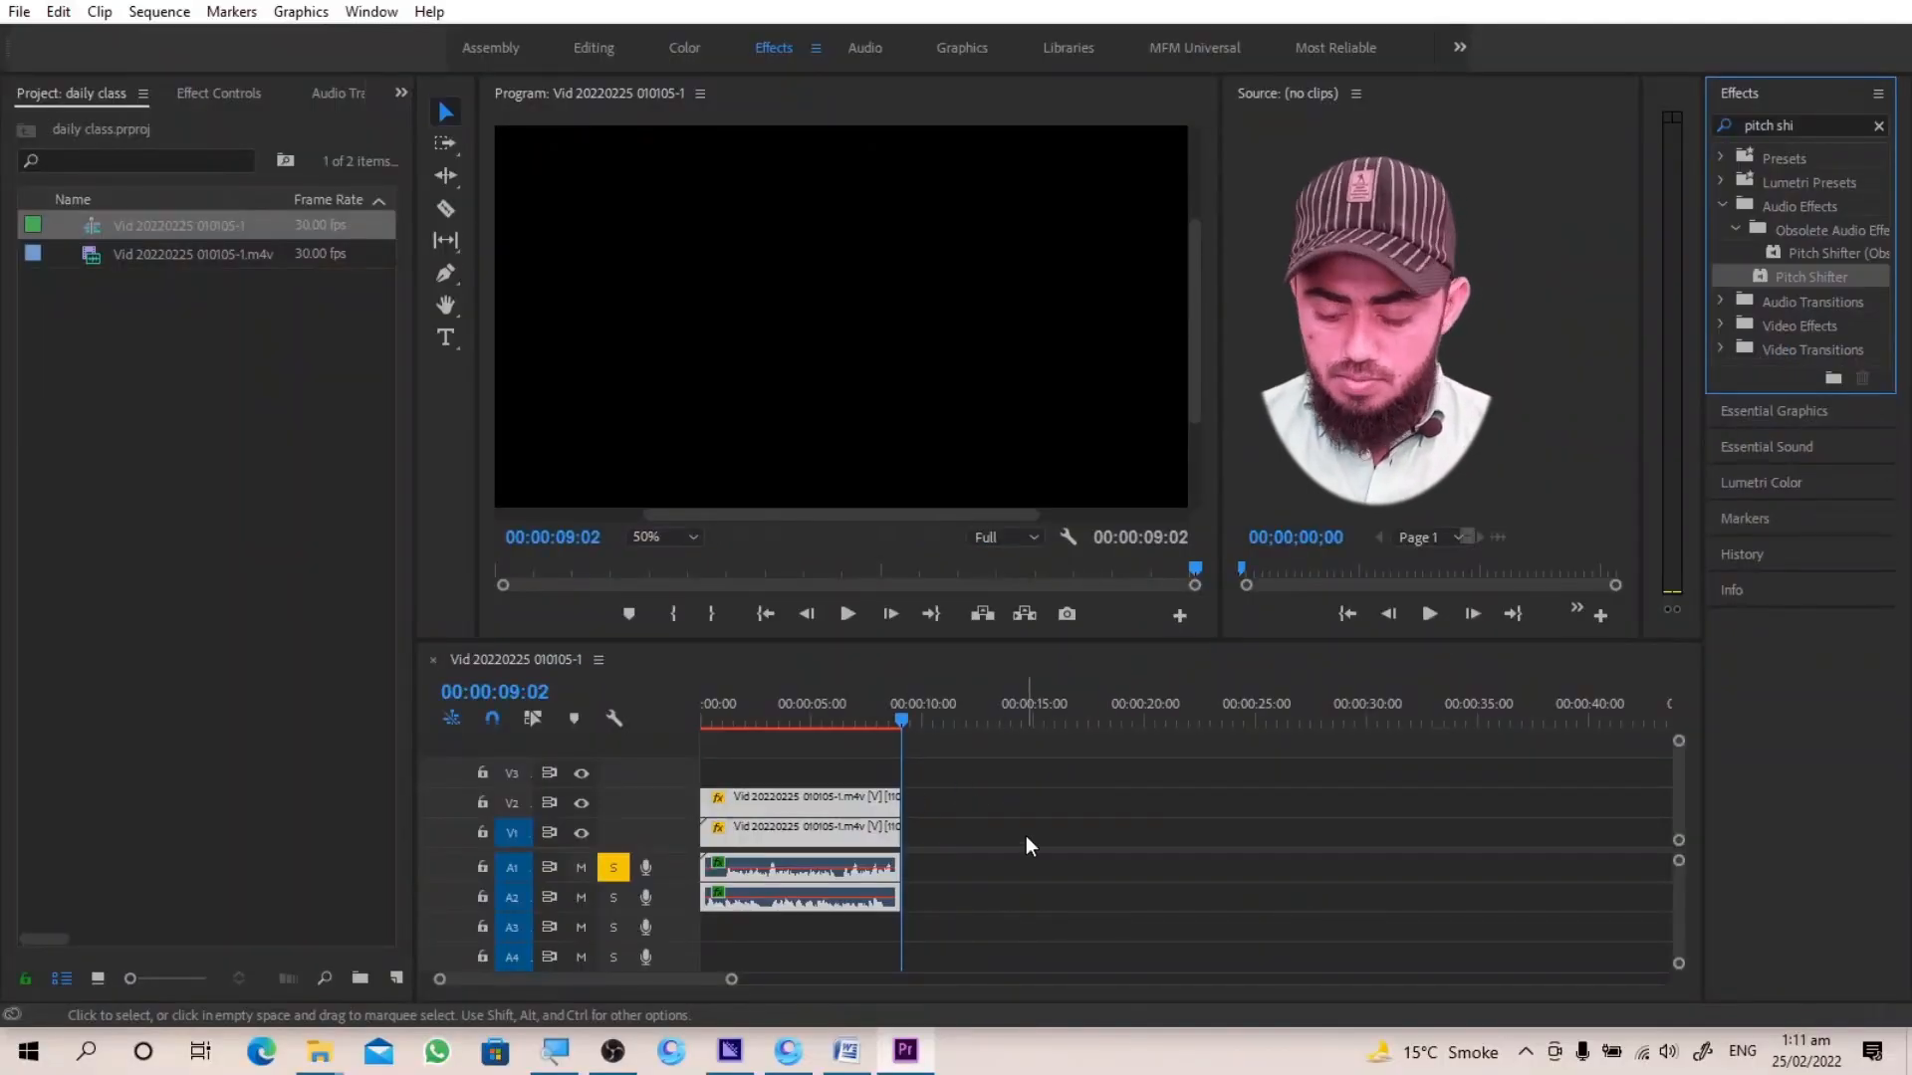
pyautogui.click(1028, 844)
pyautogui.press('space')
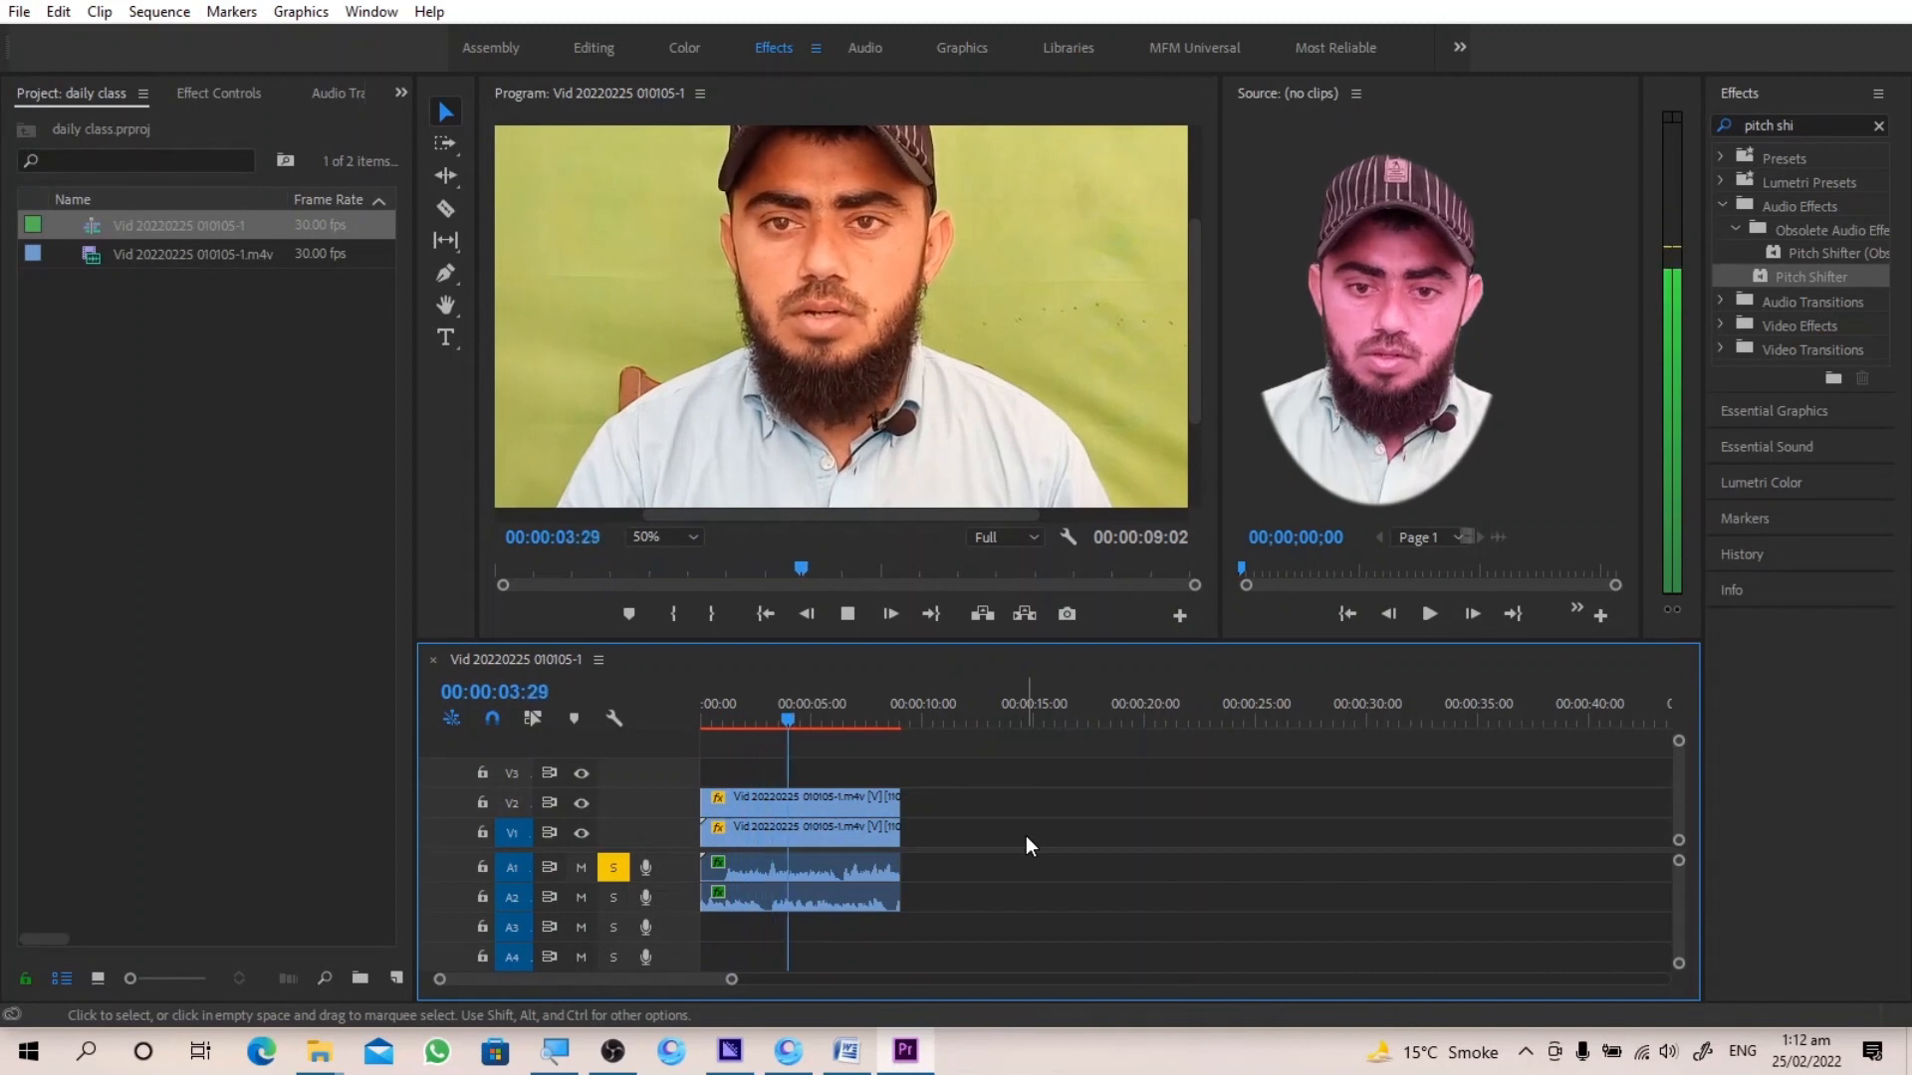
# Stop playback, set the Pitch Shifter on the A1 audio clip to High Precision, and play the sequence again
pyautogui.press('space')
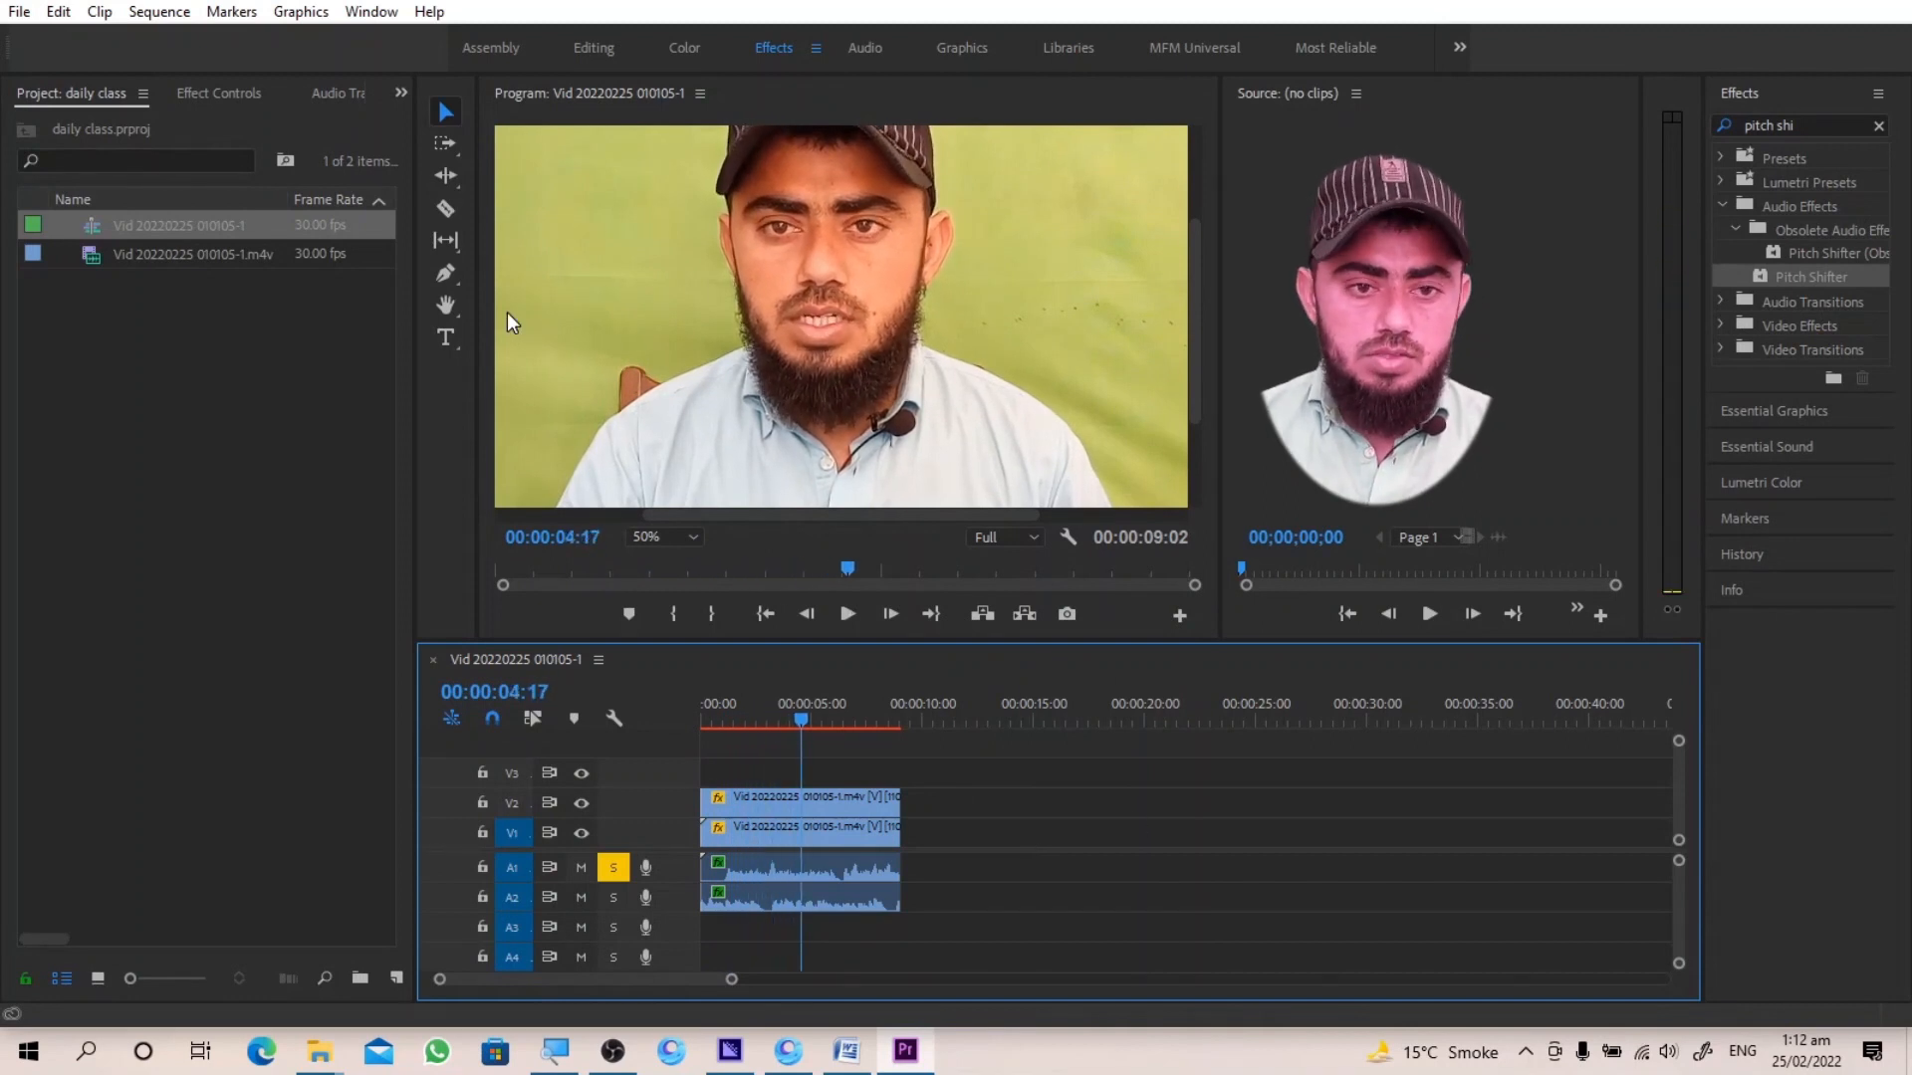
pyautogui.click(231, 92)
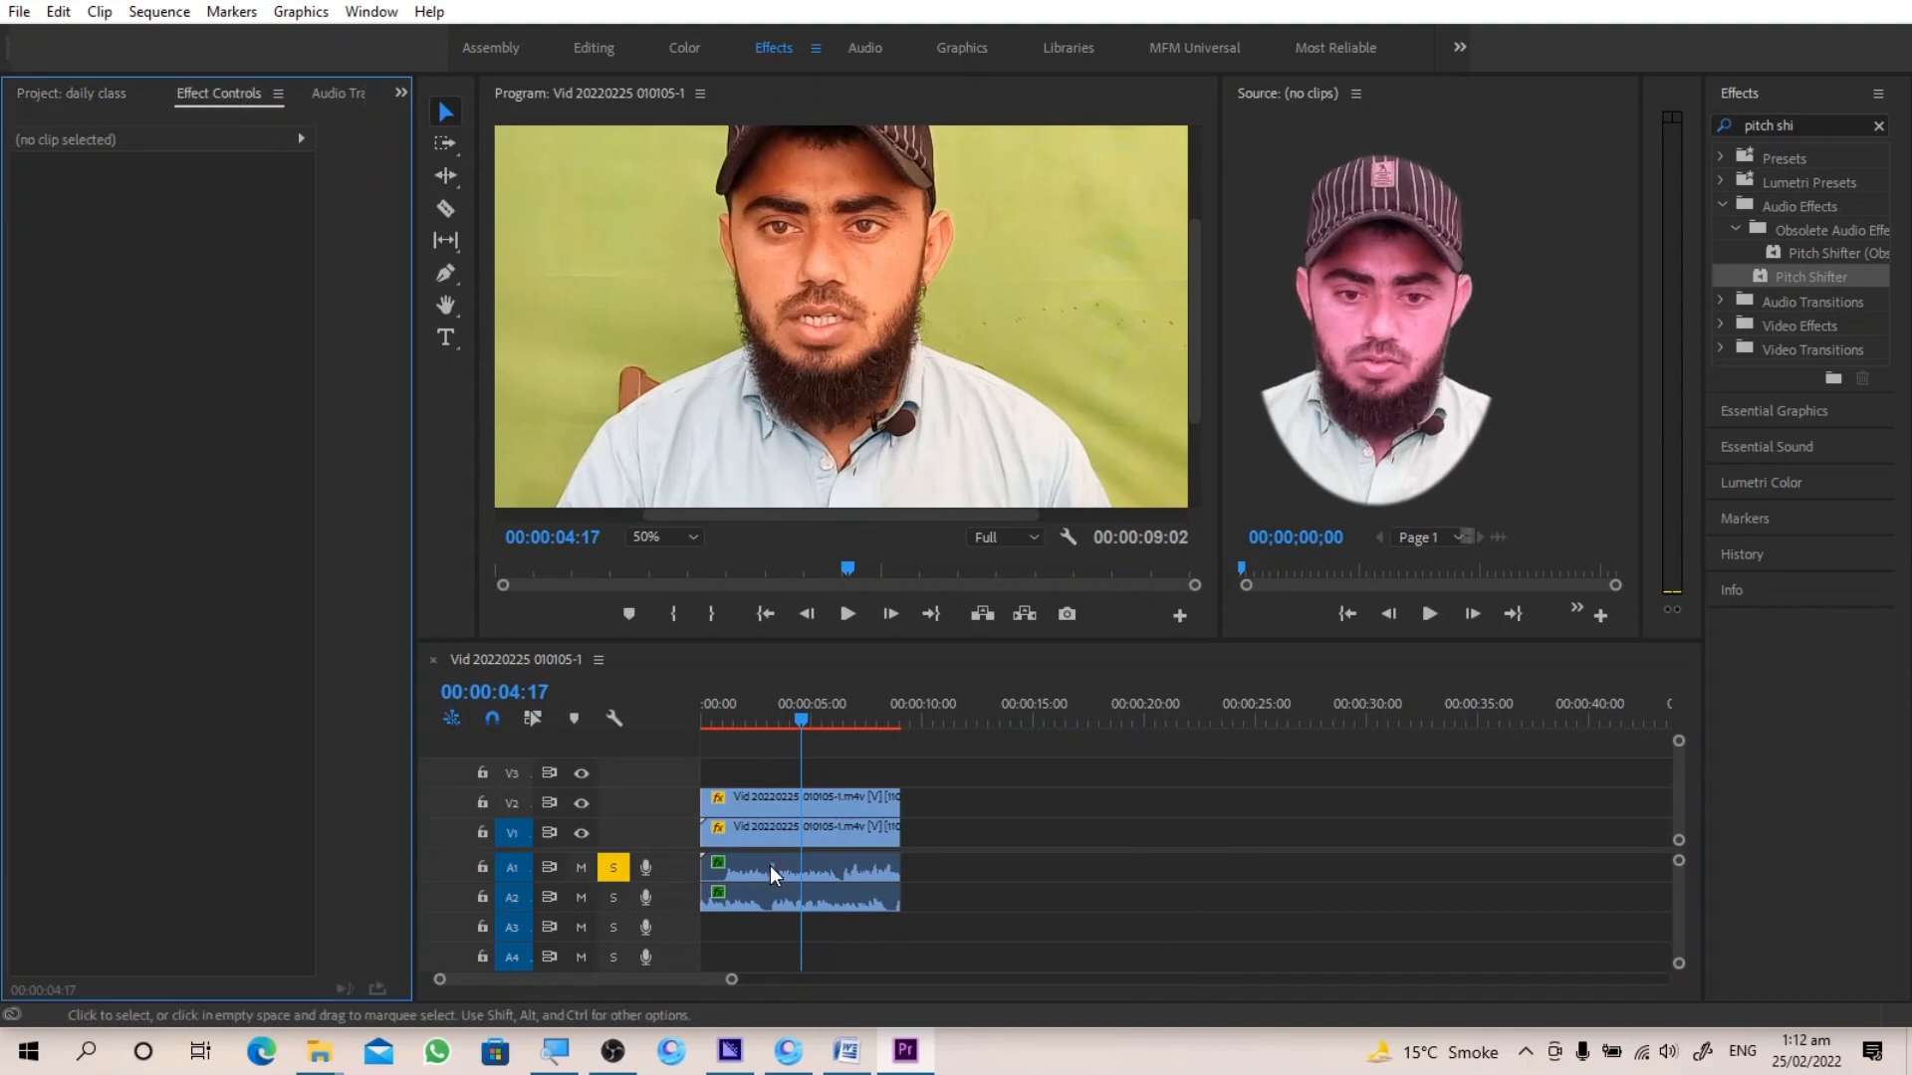
pyautogui.click(734, 868)
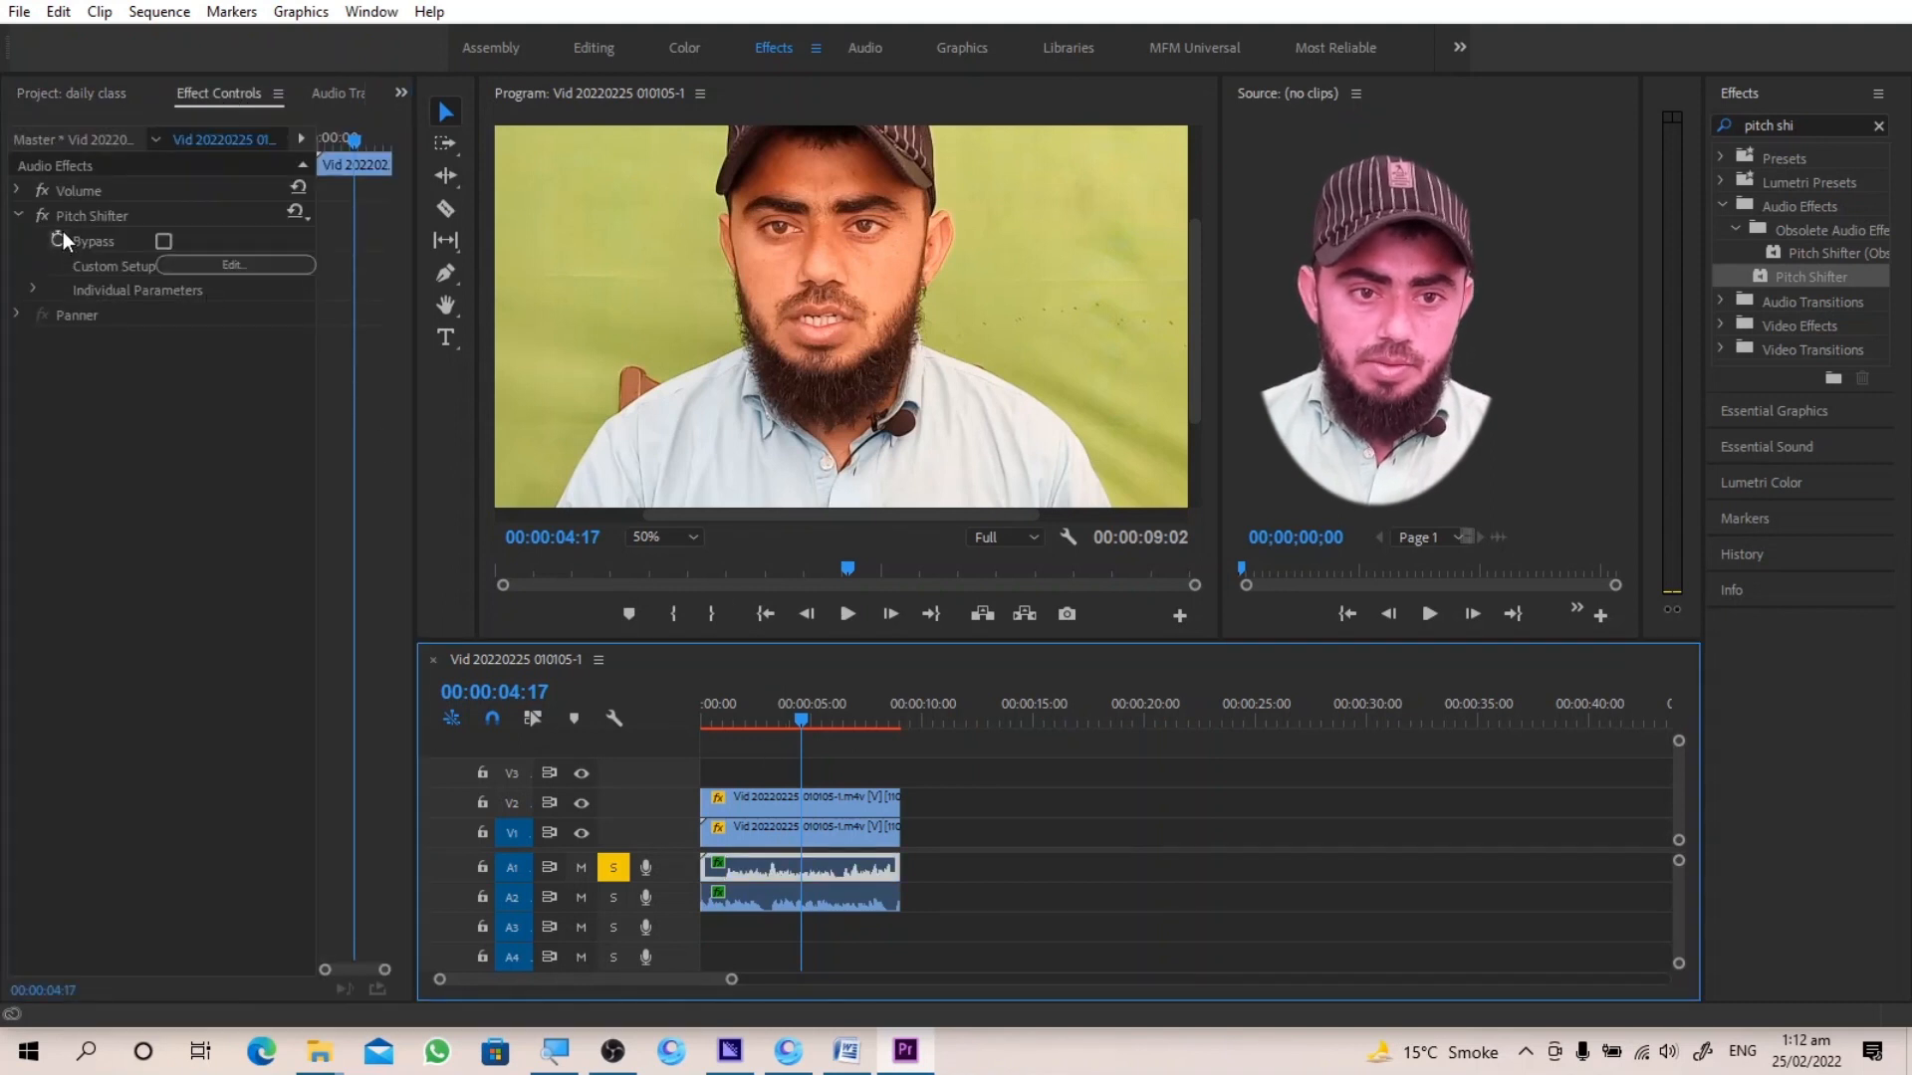
pyautogui.click(226, 266)
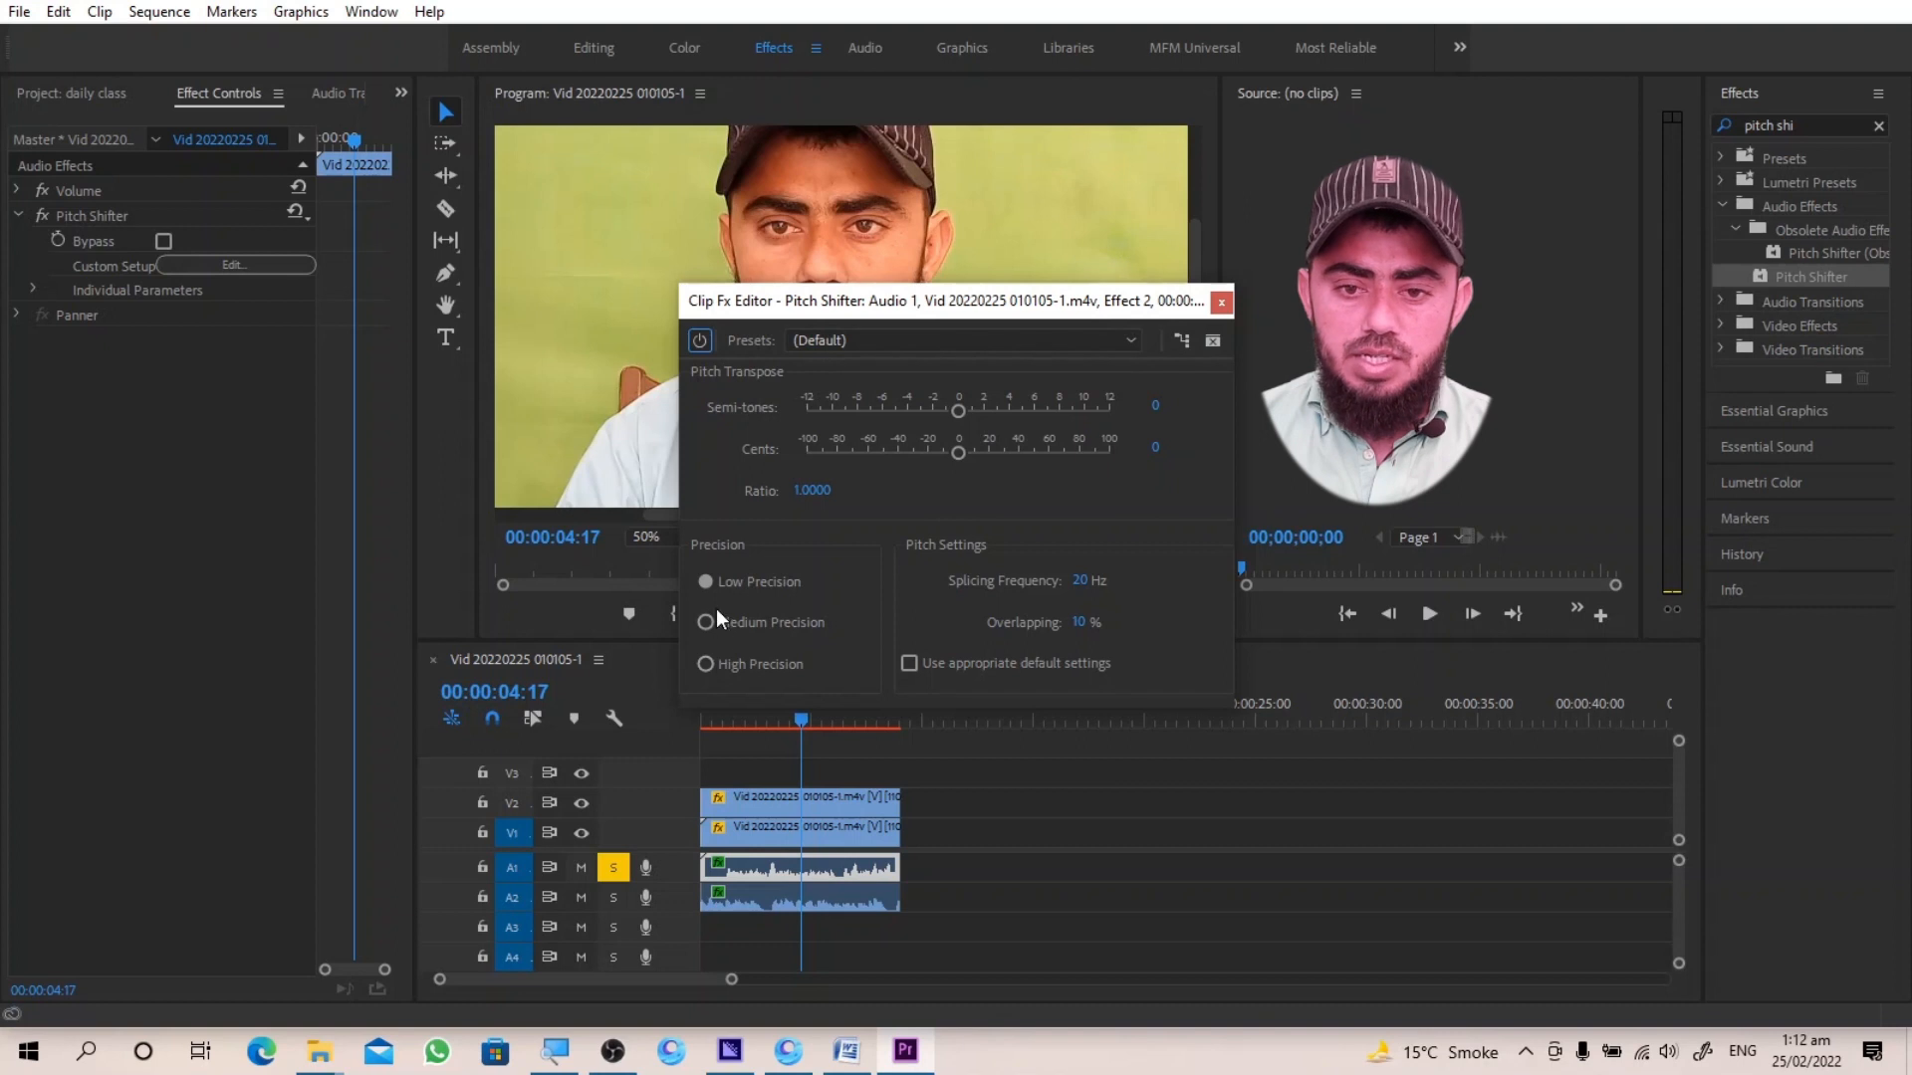
pyautogui.click(704, 664)
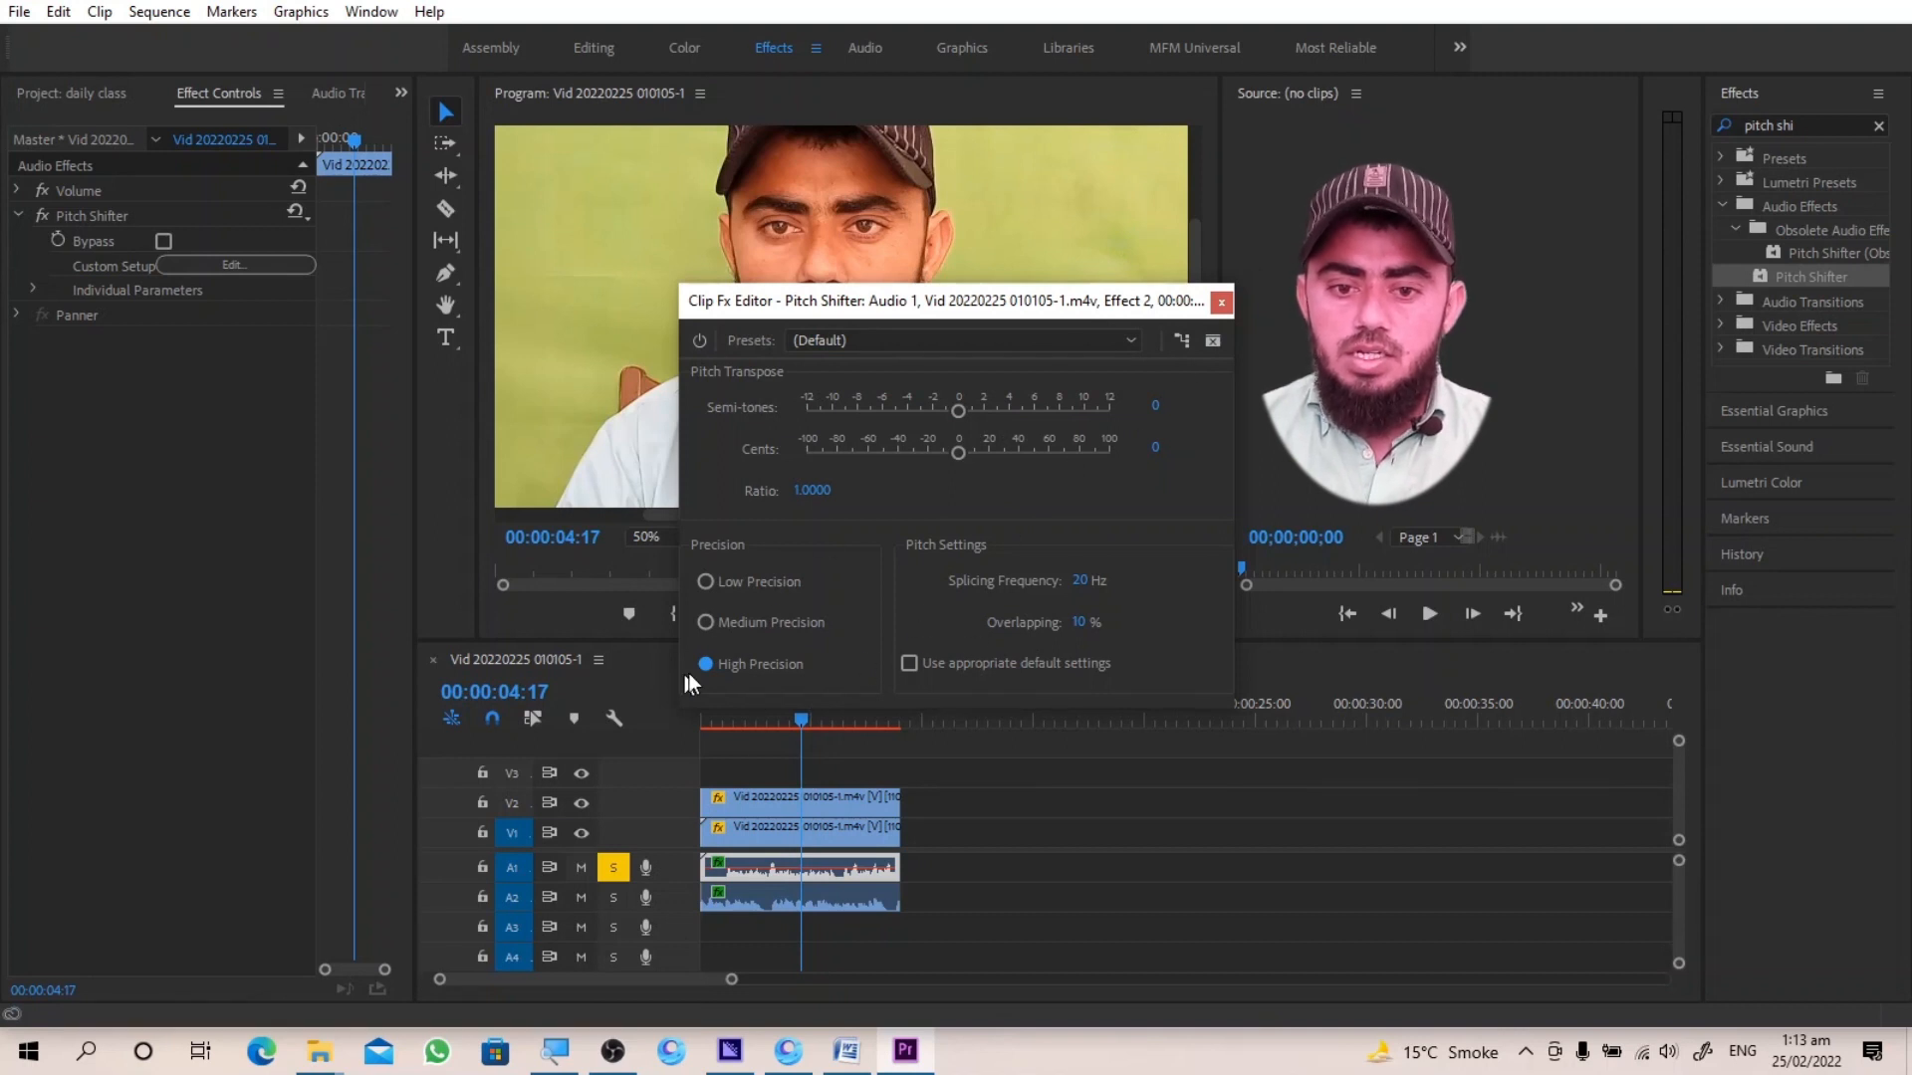
pyautogui.click(1222, 304)
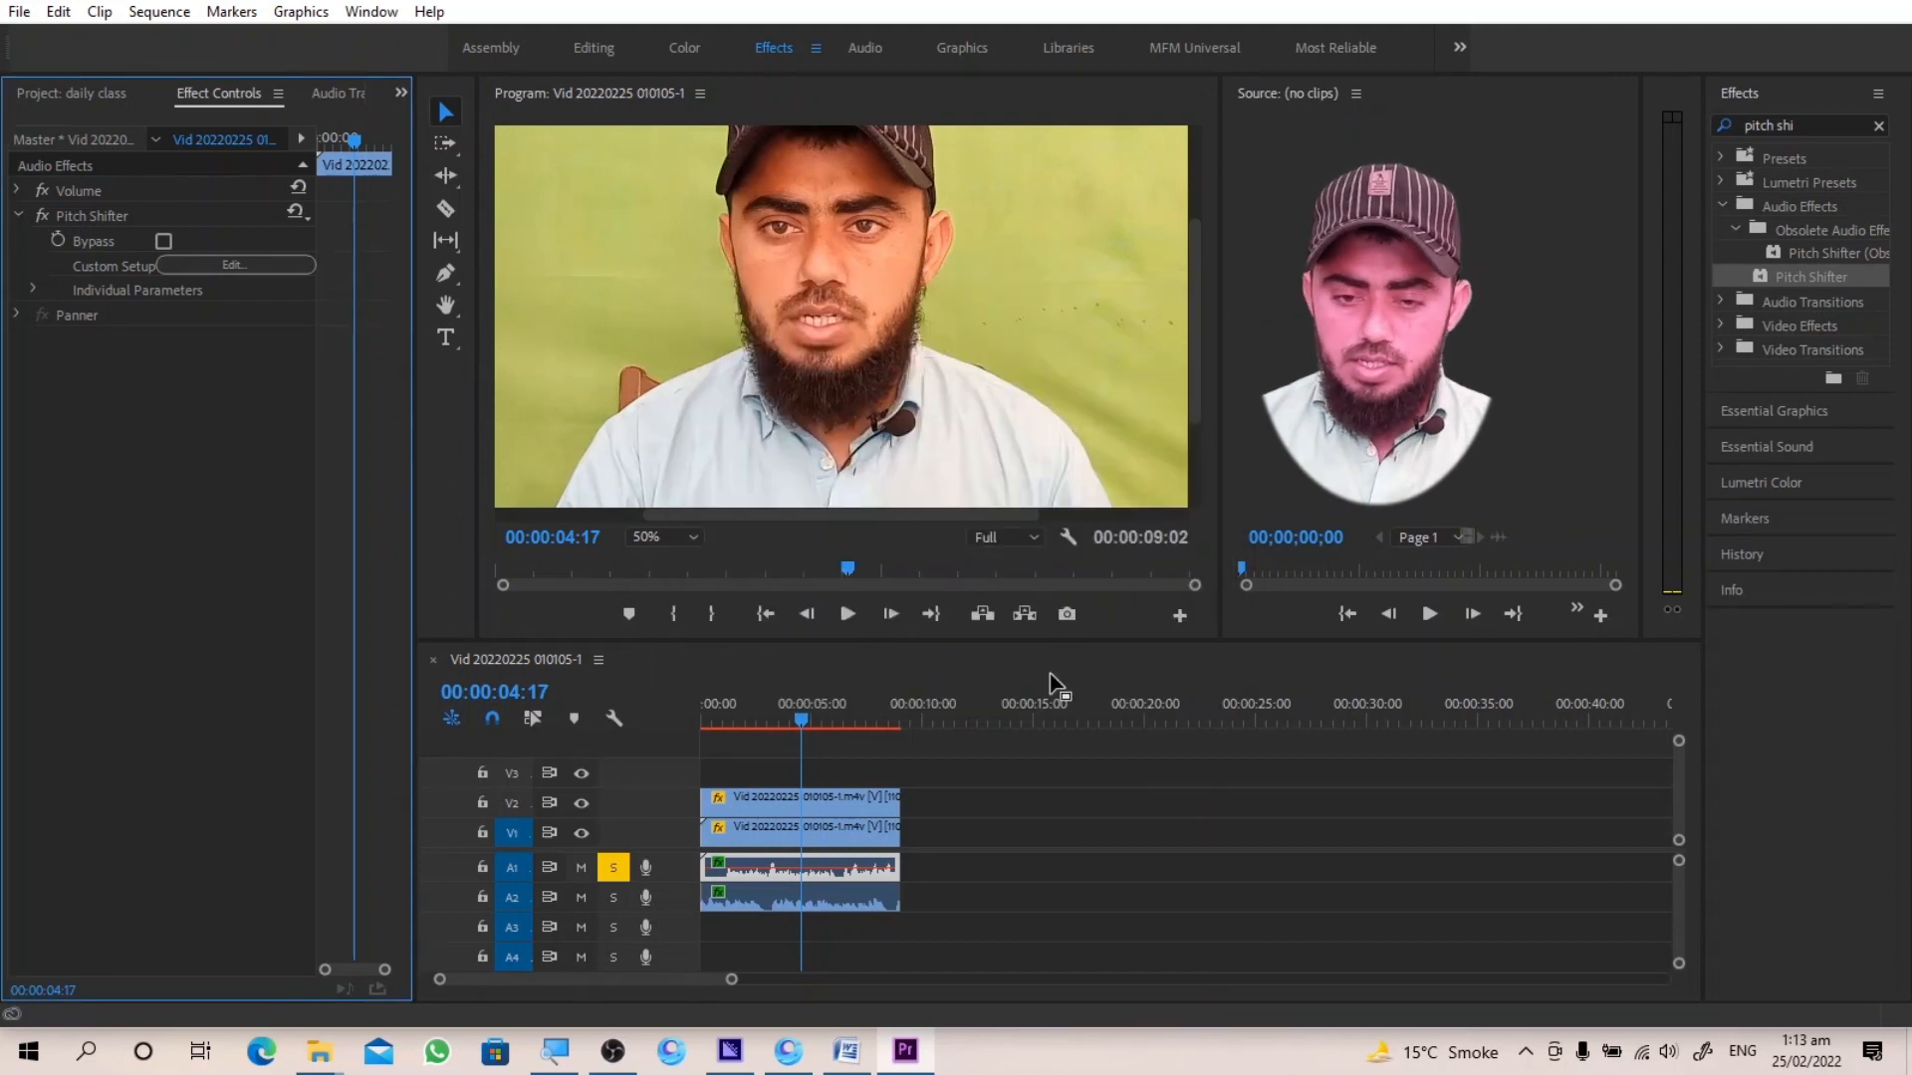
pyautogui.press('space')
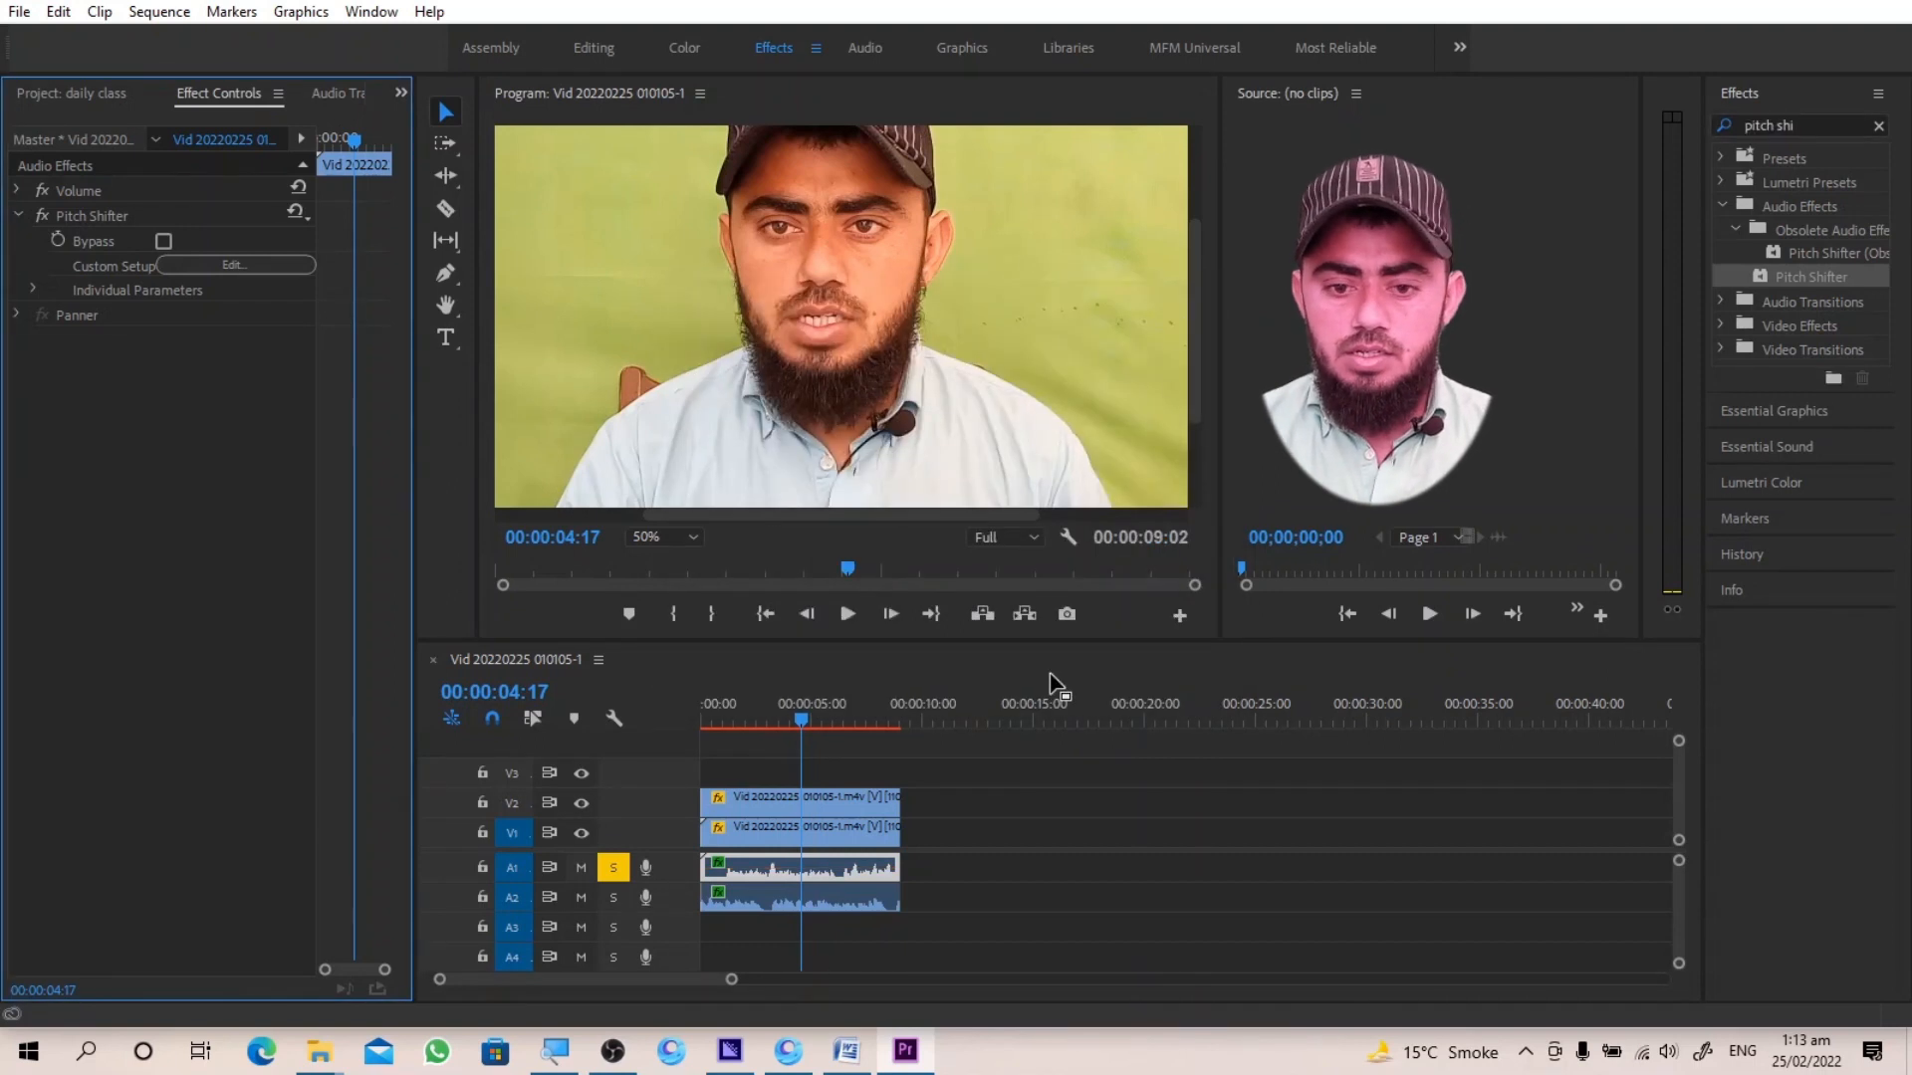